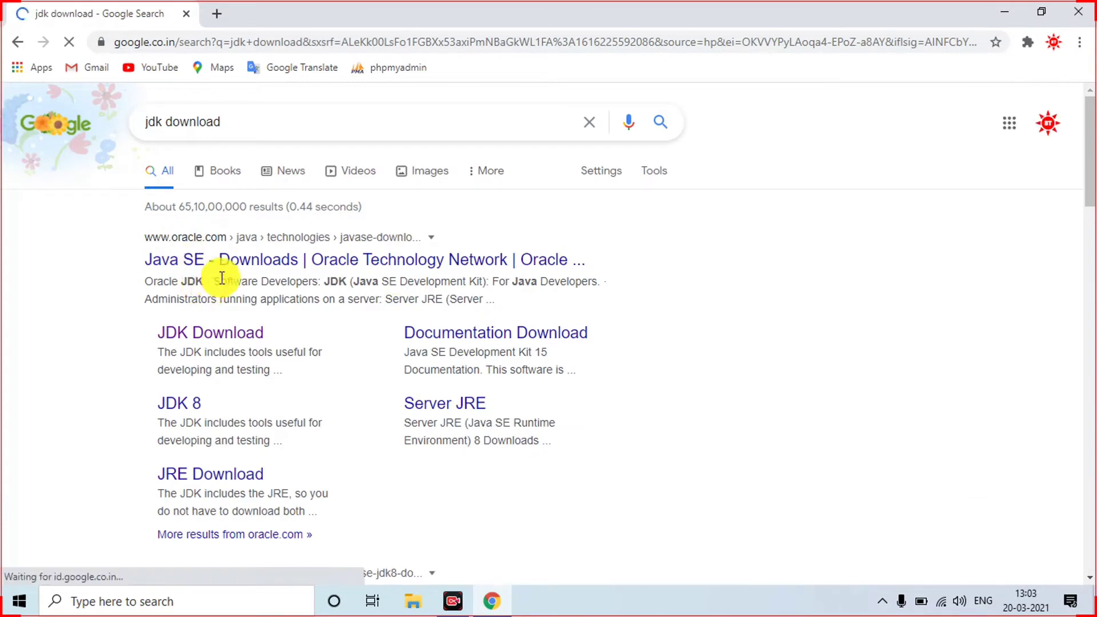
pyautogui.click(265, 264)
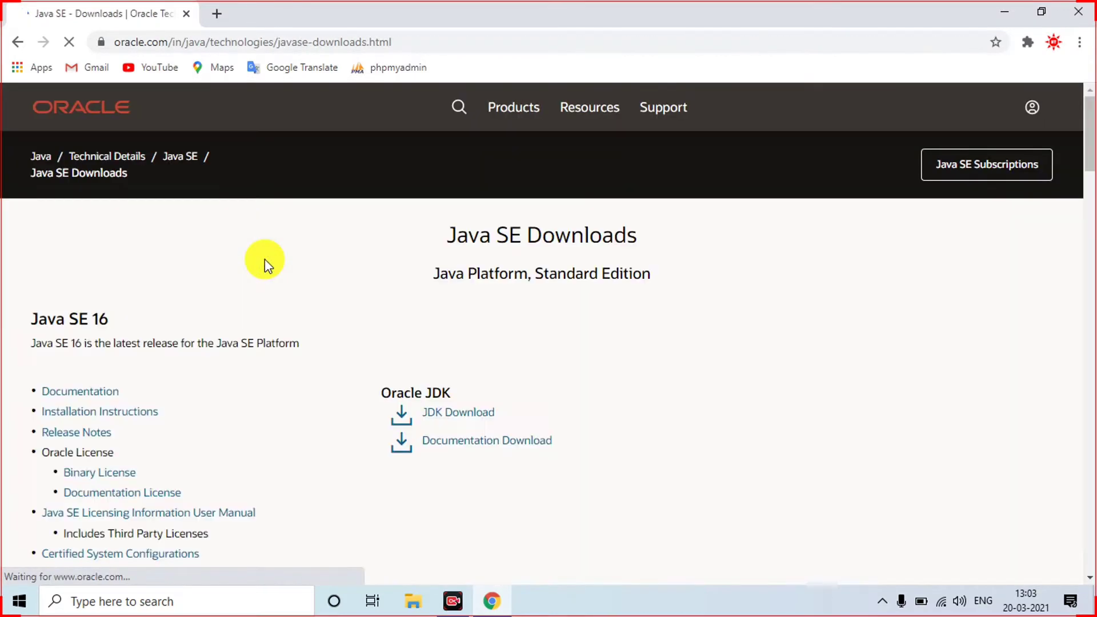
pyautogui.scroll(-3, 284, 289)
pyautogui.scroll(-3, 282, 286)
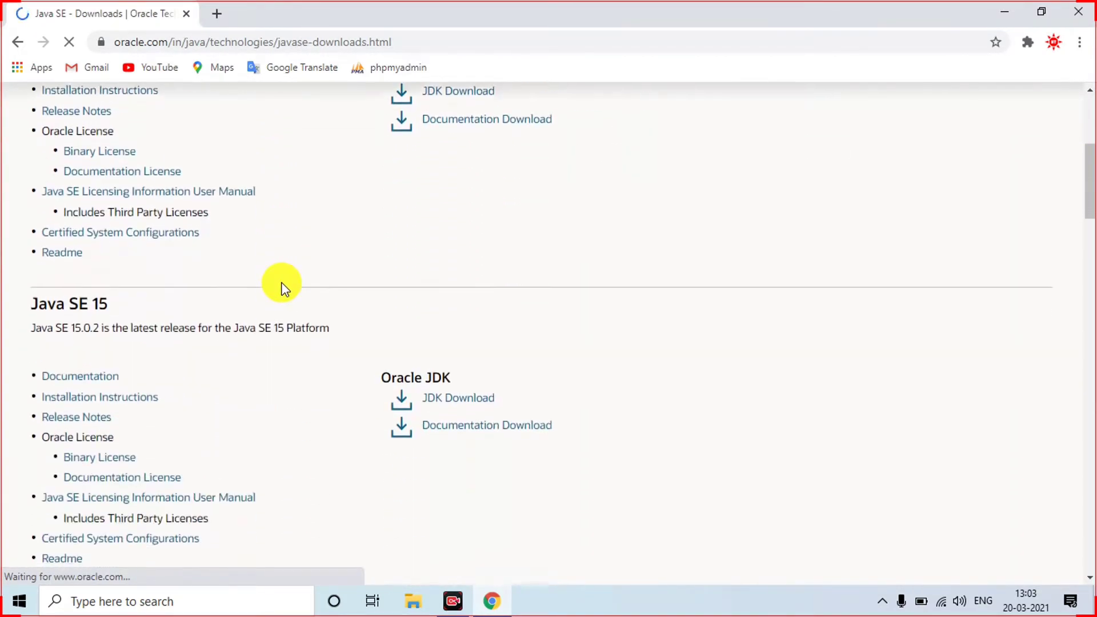
pyautogui.scroll(2, 371, 223)
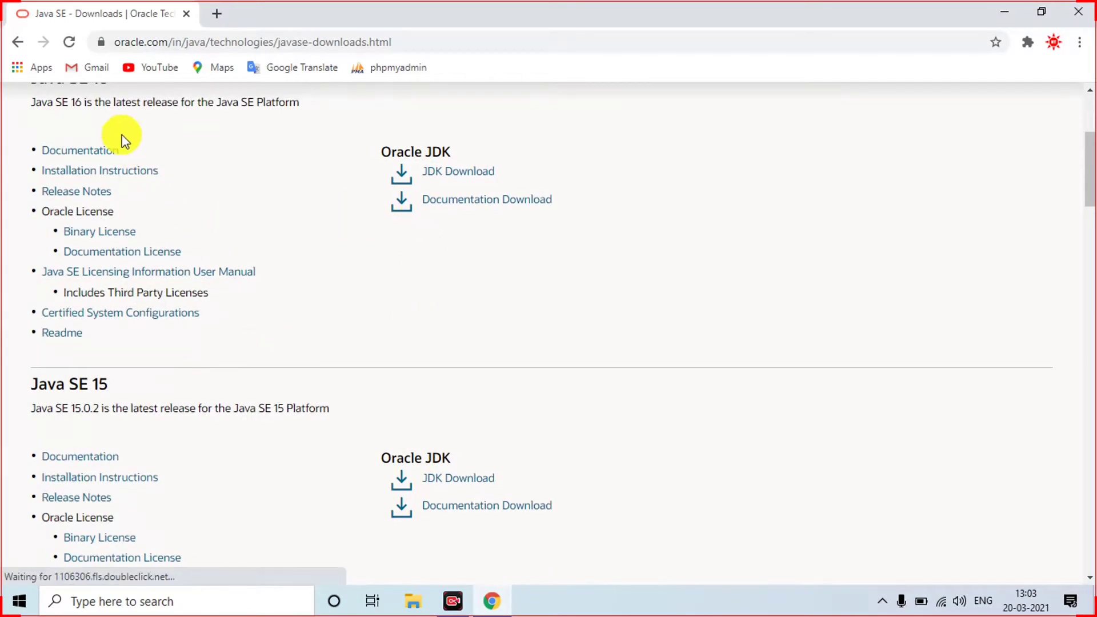
pyautogui.click(17, 41)
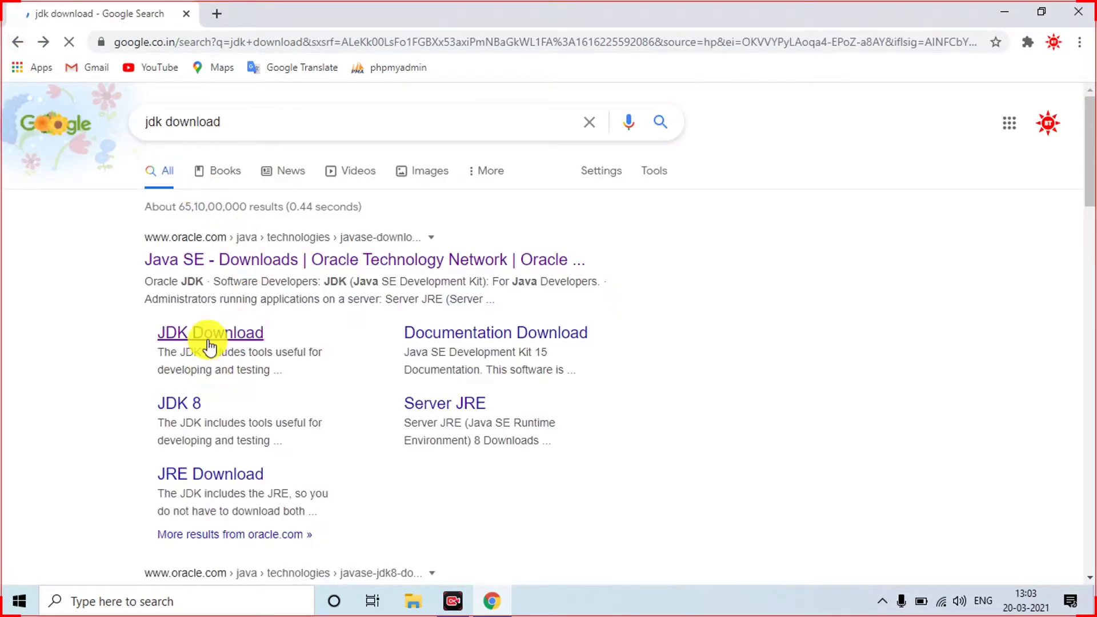
# Open Oracle's JDK Download result and review the Java SE Development Kit 15.0.2 packages for each operating system.
pyautogui.click(209, 332)
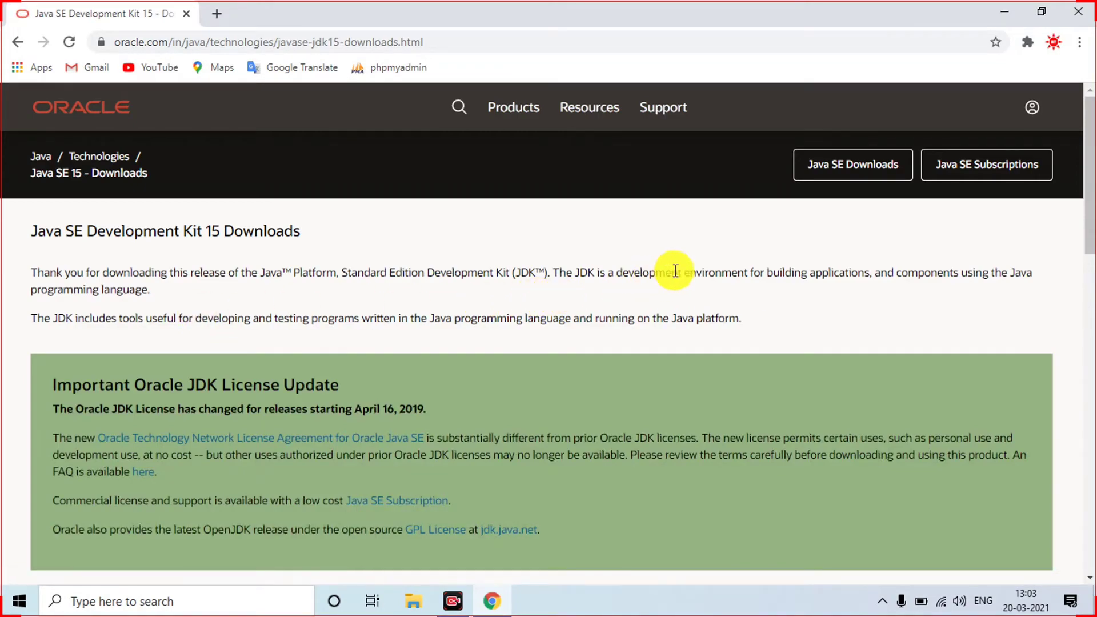
pyautogui.scroll(-4, 563, 320)
pyautogui.scroll(-2, 549, 329)
pyautogui.scroll(6, 539, 326)
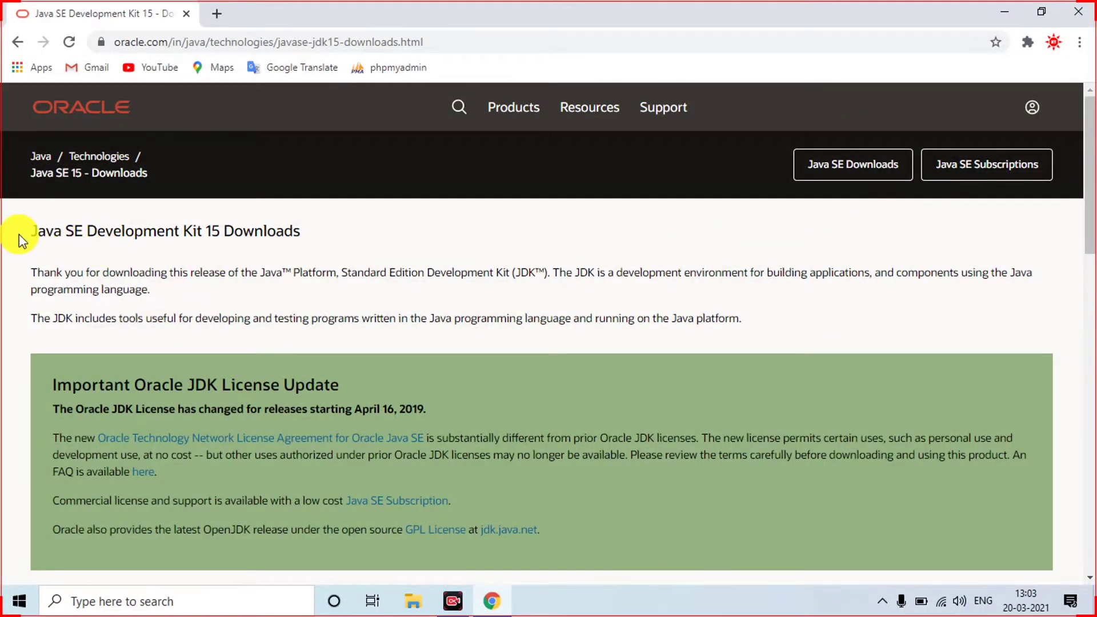
pyautogui.moveTo(21, 233); pyautogui.dragTo(179, 232)
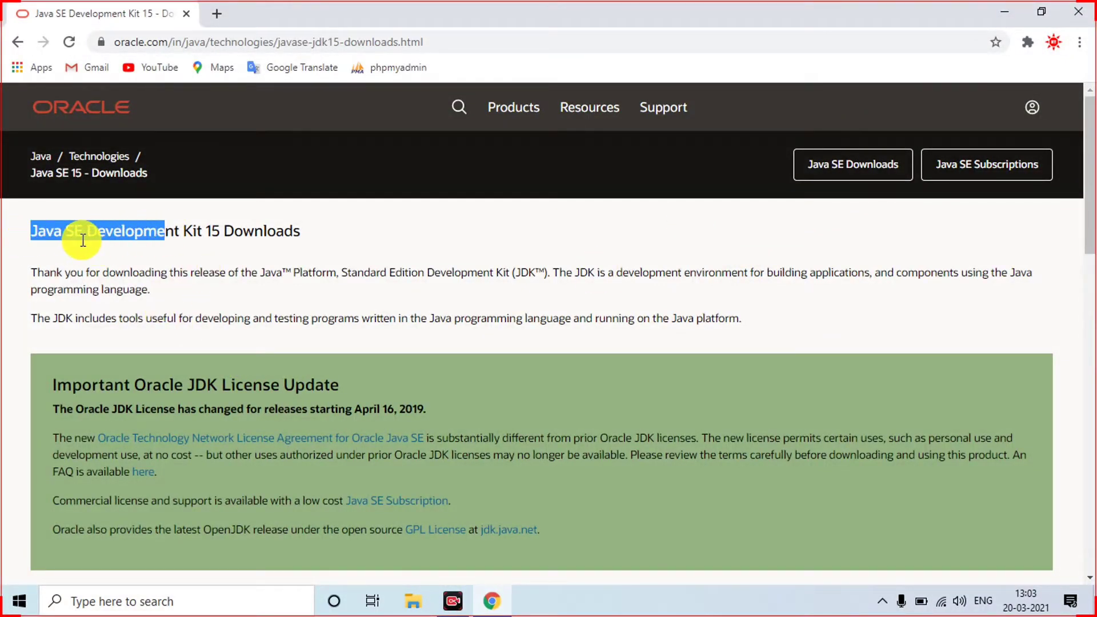
pyautogui.click(129, 246)
pyautogui.scroll(-10, 162, 252)
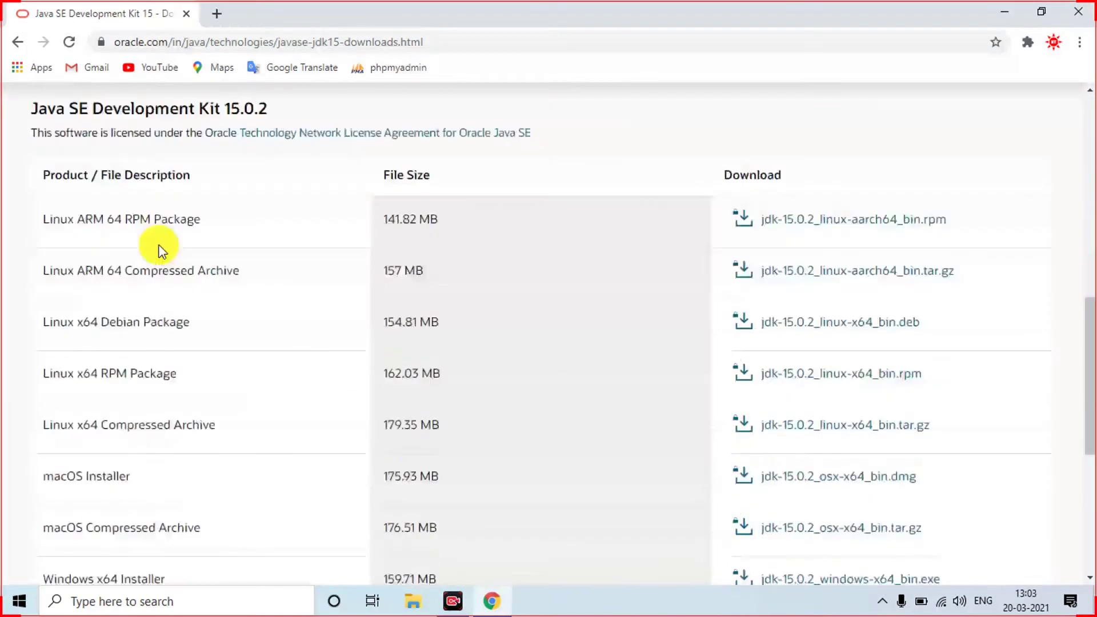
pyautogui.scroll(-4, 437, 342)
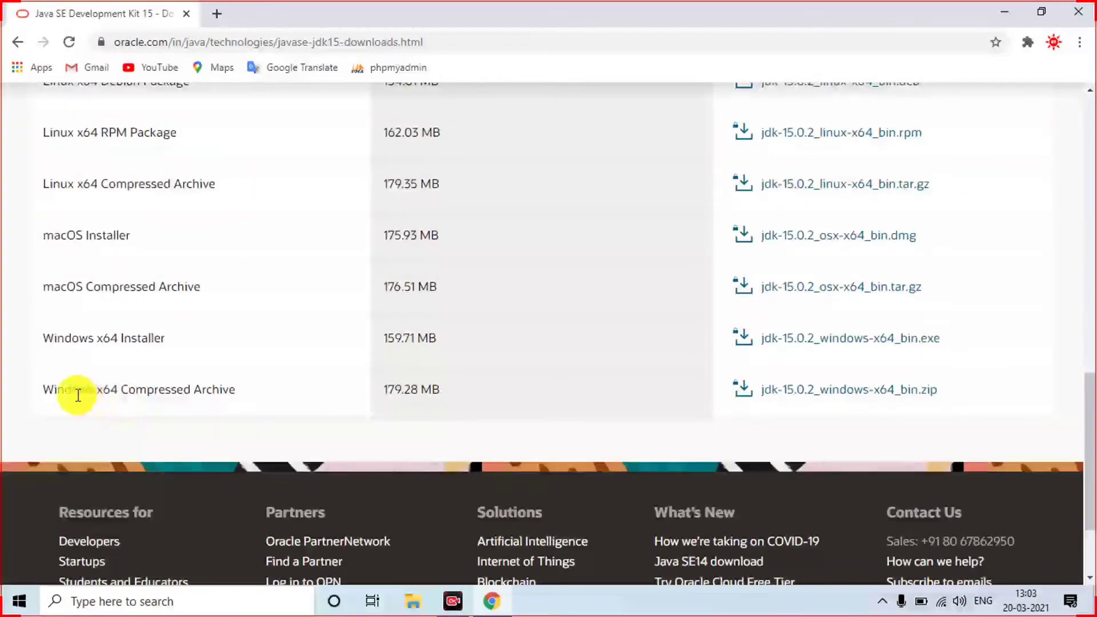
pyautogui.scroll(4, 238, 376)
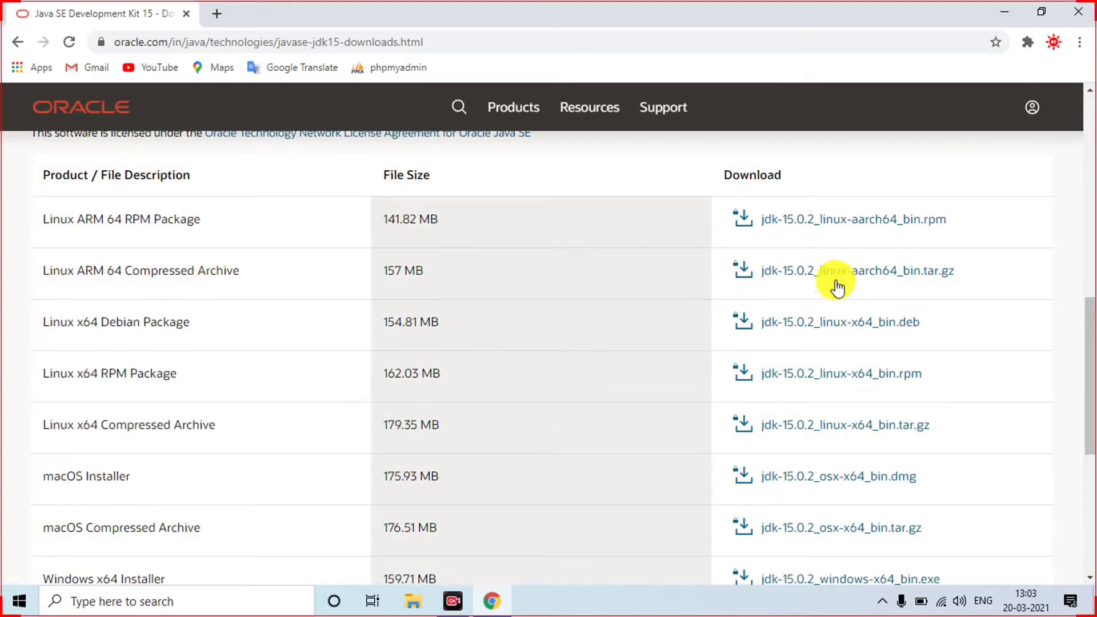
pyautogui.scroll(-3, 394, 417)
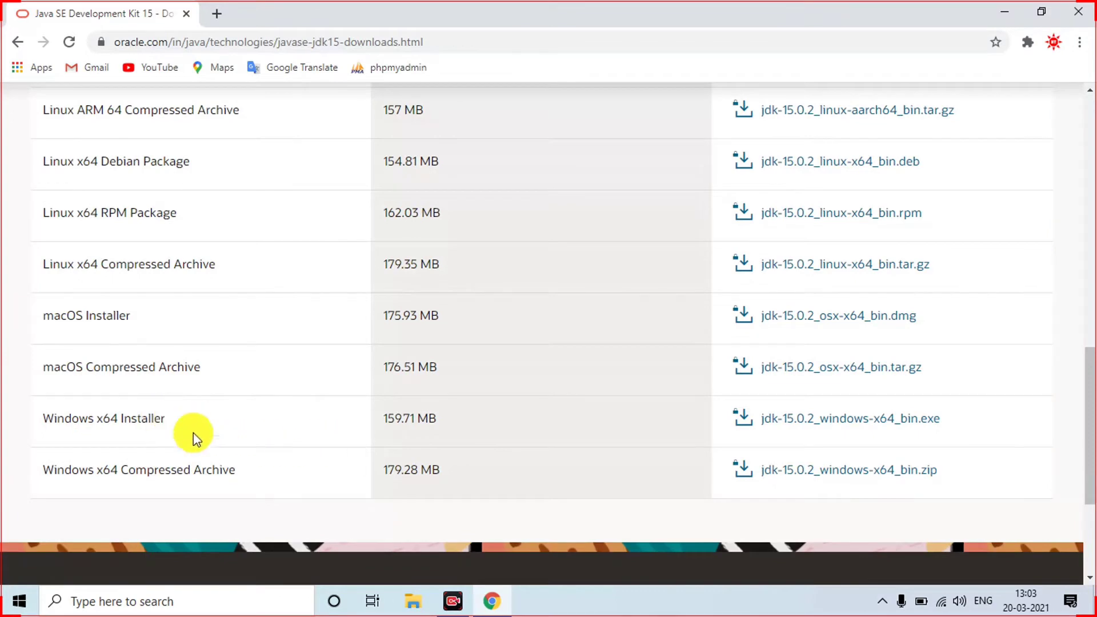
# Start downloading the Windows x64 Installer, jdk-15.0.2_windows-x64_bin.exe, accepting the Oracle Technology Network License Agreement.
pyautogui.moveTo(79, 419); pyautogui.dragTo(189, 425)
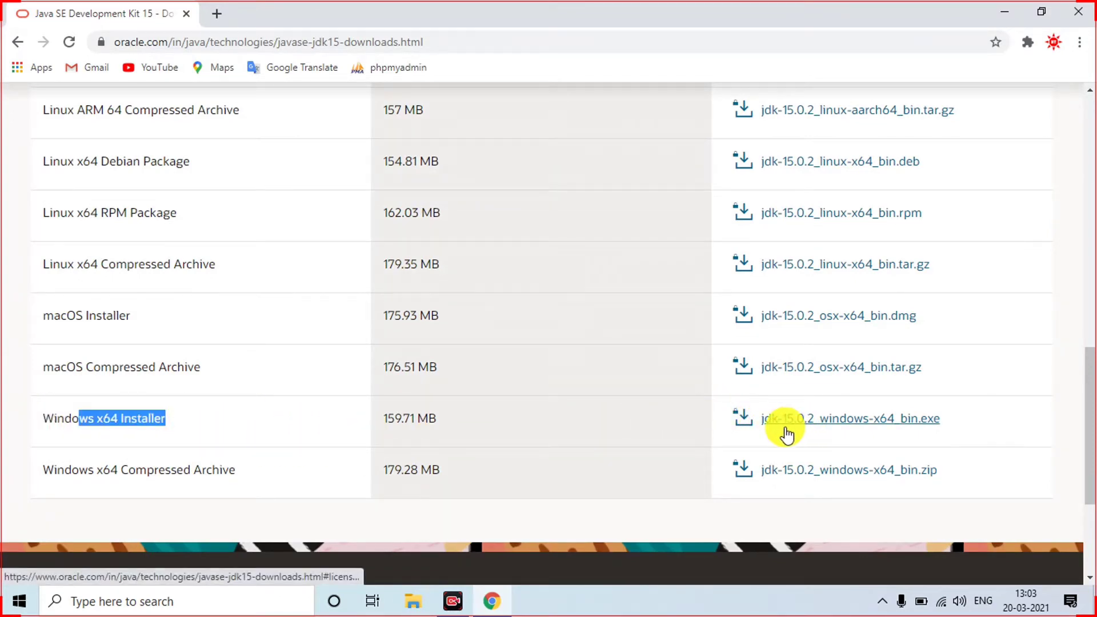
pyautogui.click(911, 422)
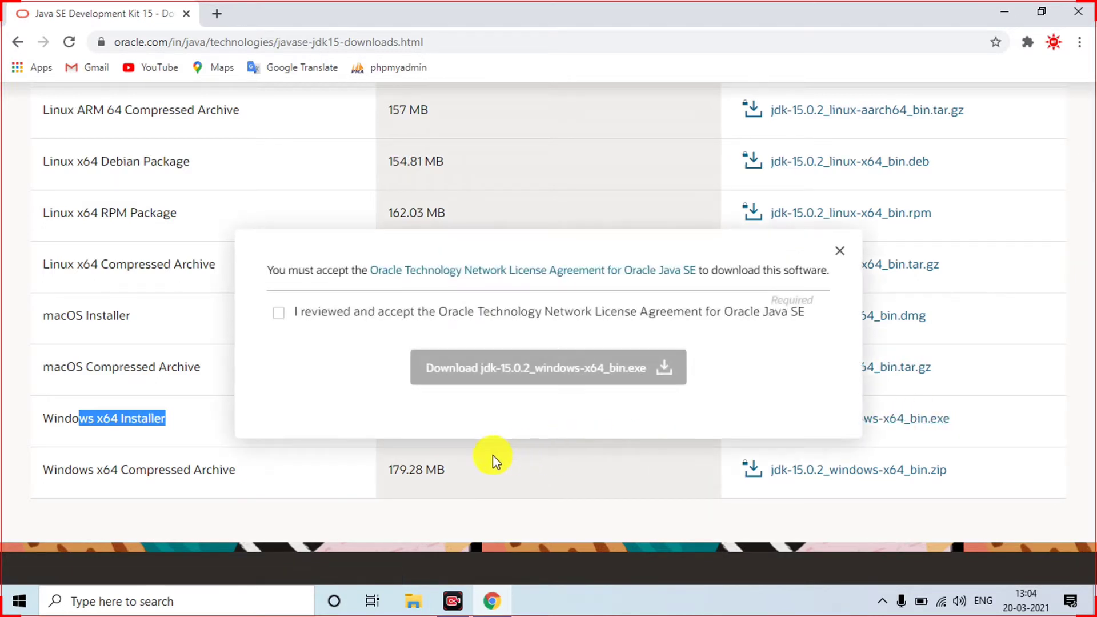
pyautogui.click(280, 314)
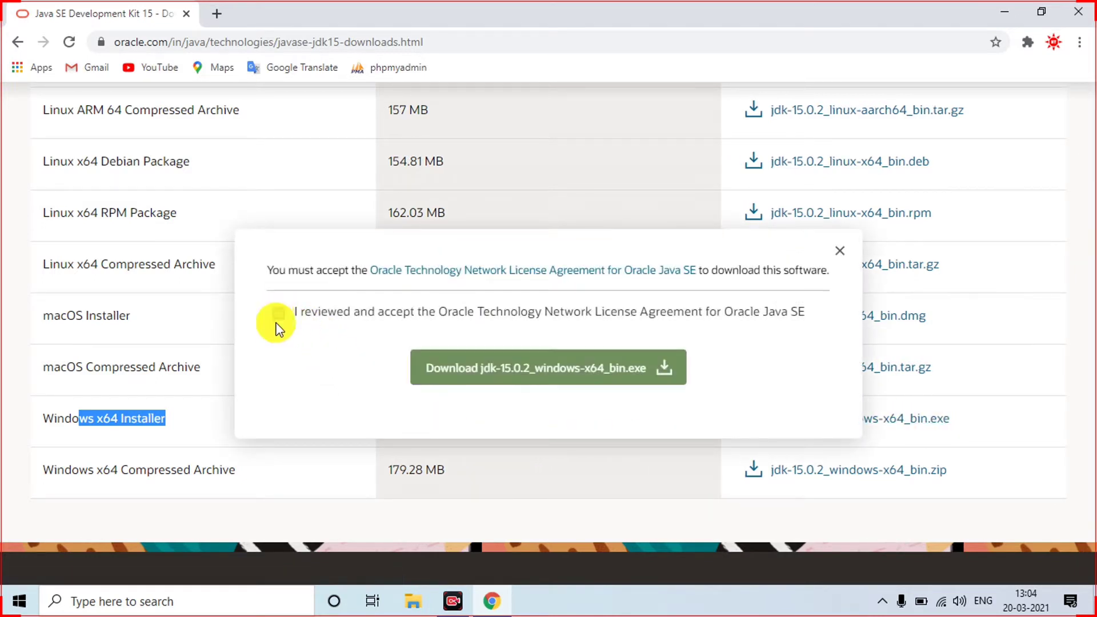
pyautogui.click(524, 383)
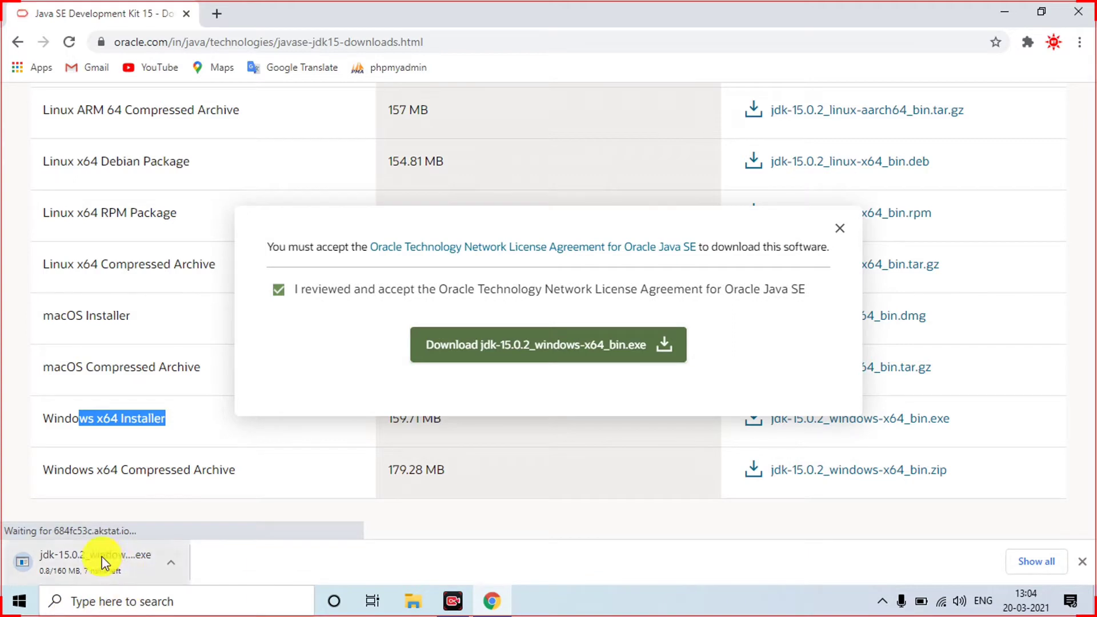
# Cancel the running JDK installer download and close the license agreement dialog.
pyautogui.click(173, 564)
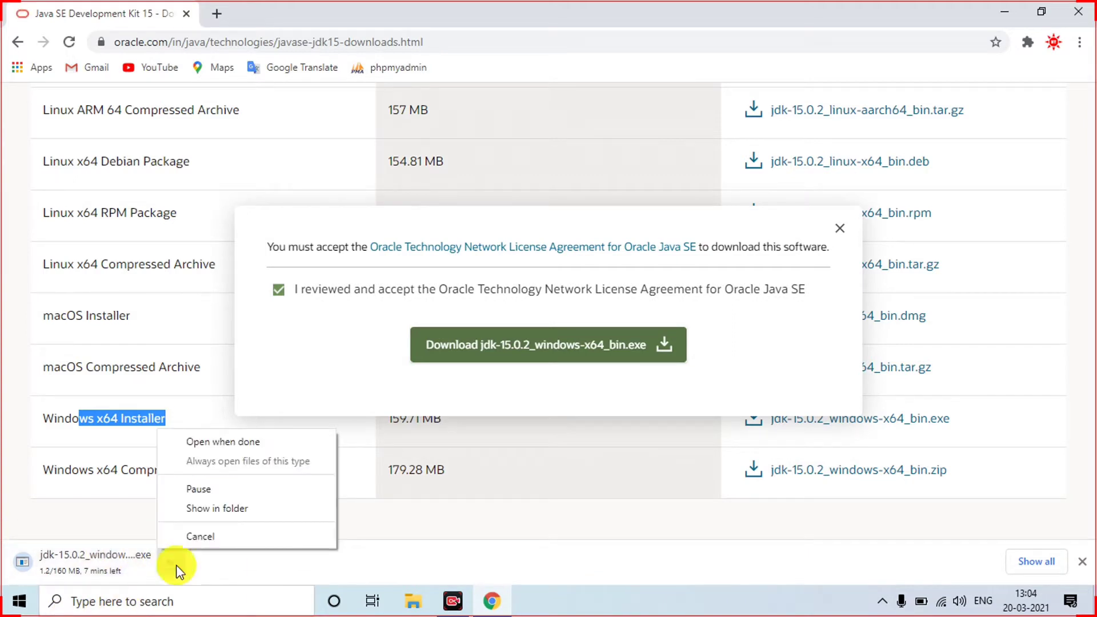
pyautogui.click(207, 543)
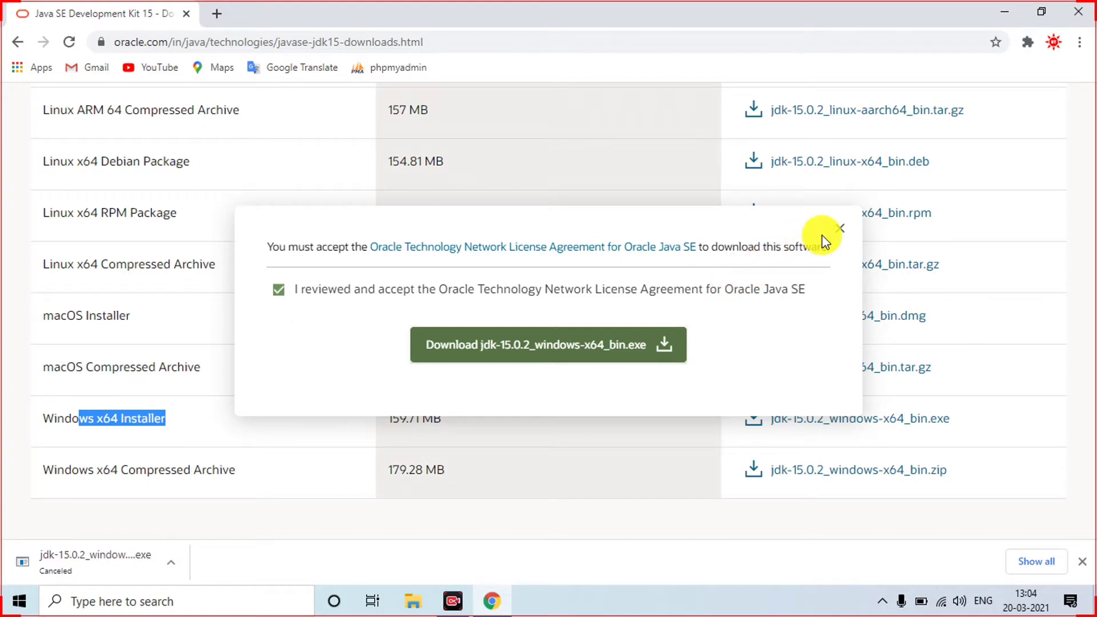
pyautogui.click(840, 229)
# Replace the Oracle page with a new browser tab and search Google for "intellij idea download".
pyautogui.click(217, 14)
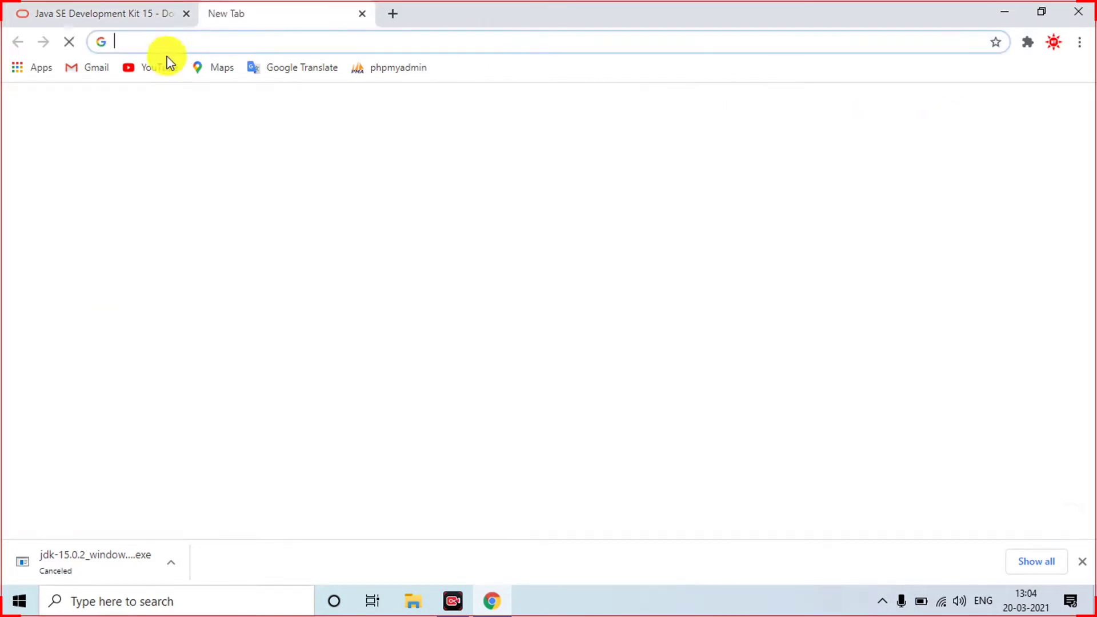
pyautogui.click(183, 17)
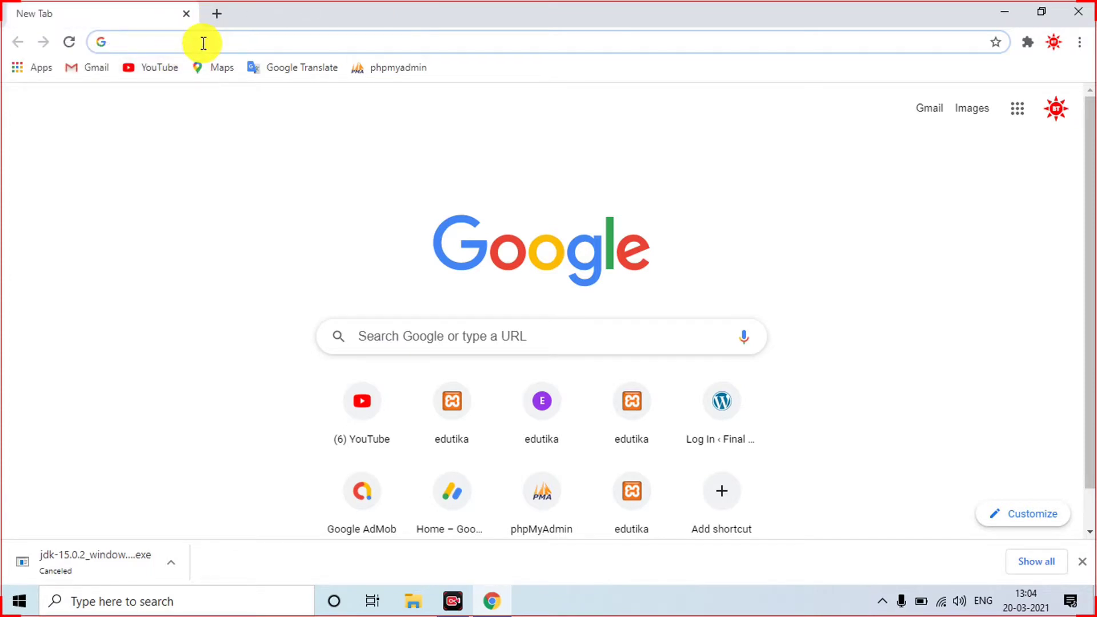
pyautogui.write('in')
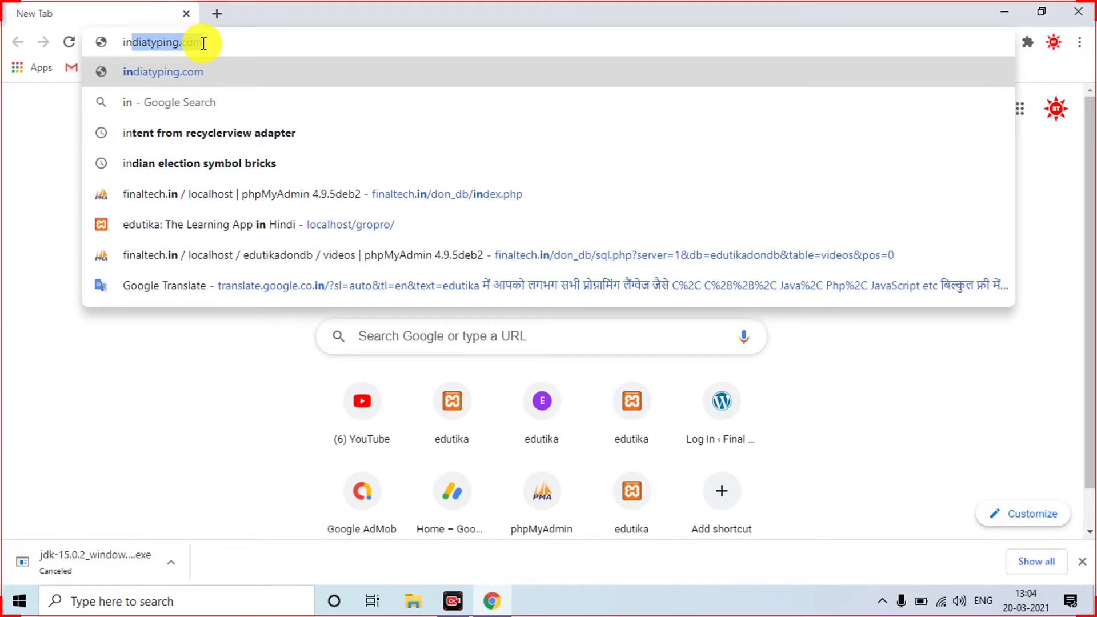
pyautogui.write('te')
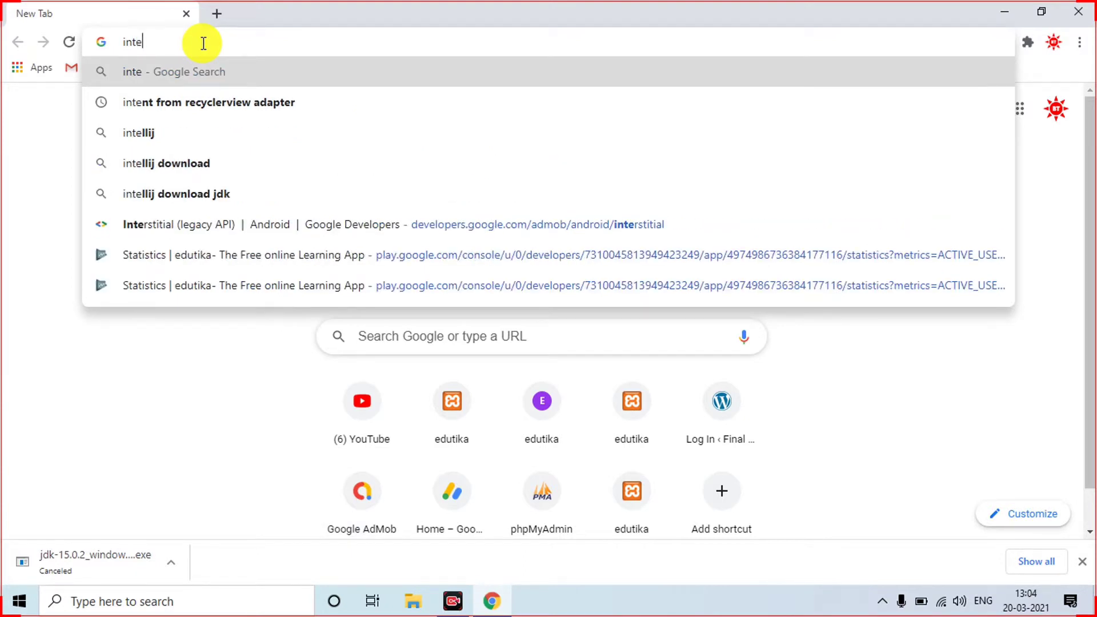
pyautogui.write('llij')
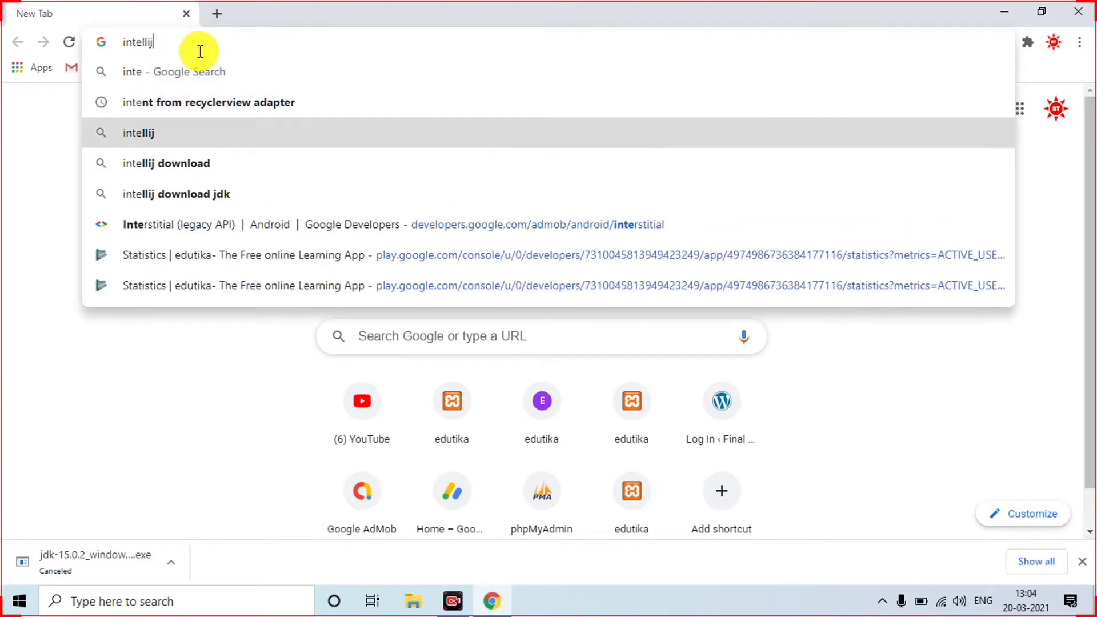
pyautogui.press('Down')
pyautogui.press('Down')
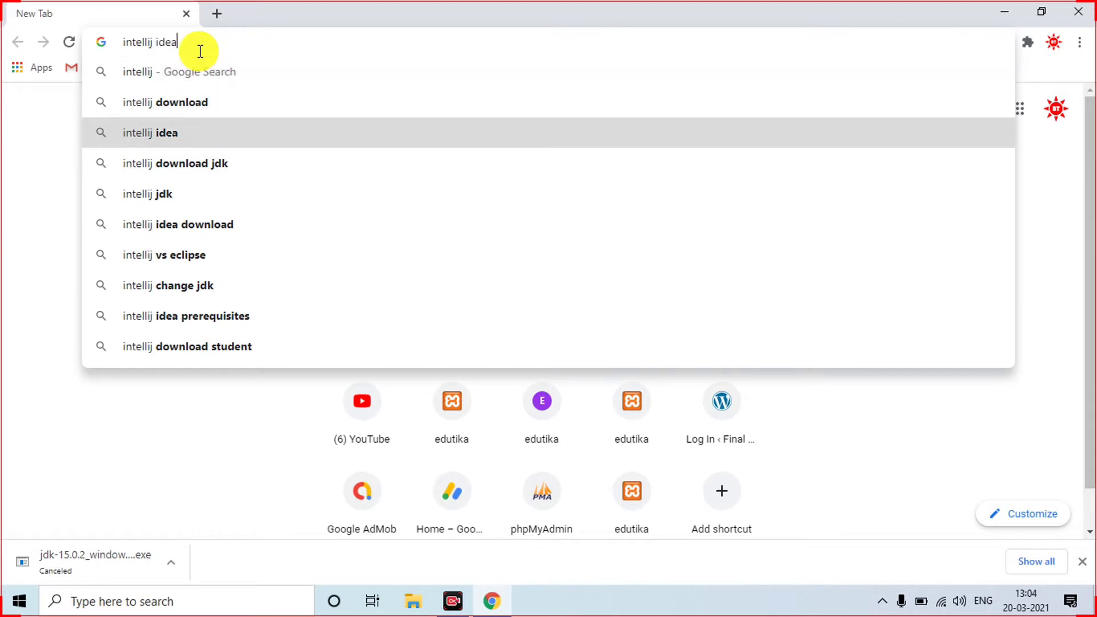
pyautogui.press('Down')
pyautogui.press('Return')
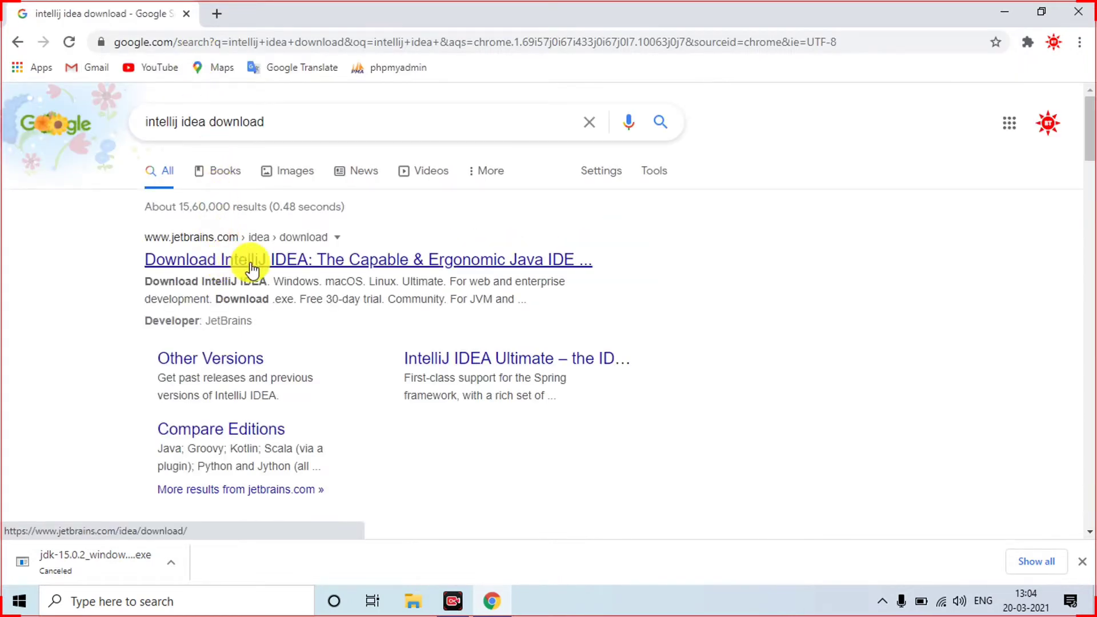
# Open the JetBrains Download IntelliJ IDEA result, then dismiss the downloads bar and the cookie notice.
pyautogui.click(252, 269)
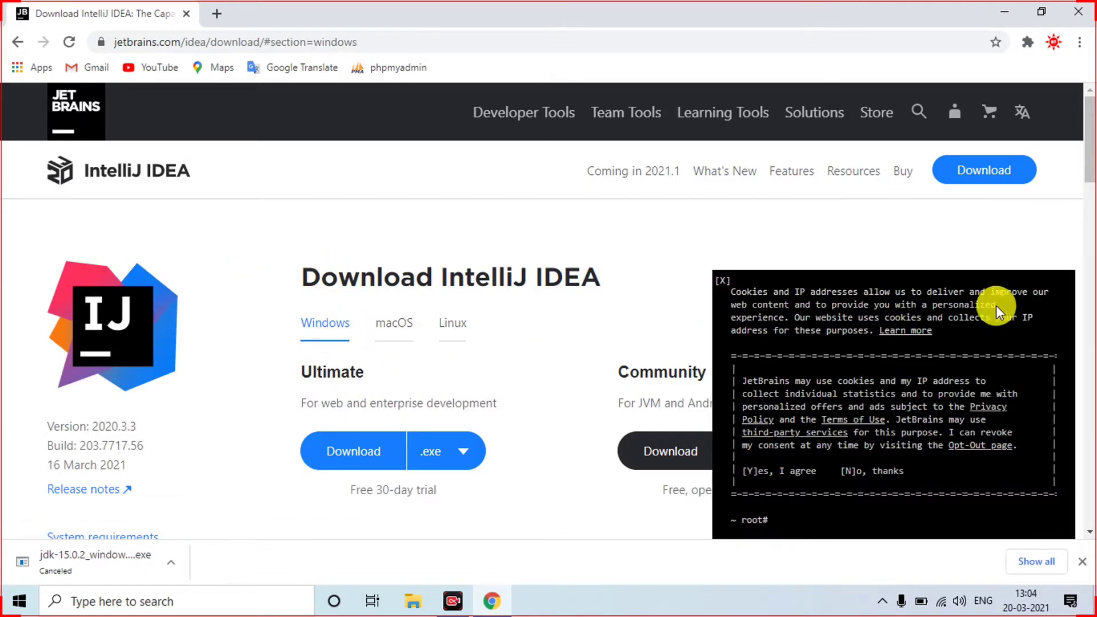
pyautogui.scroll(-3, 666, 337)
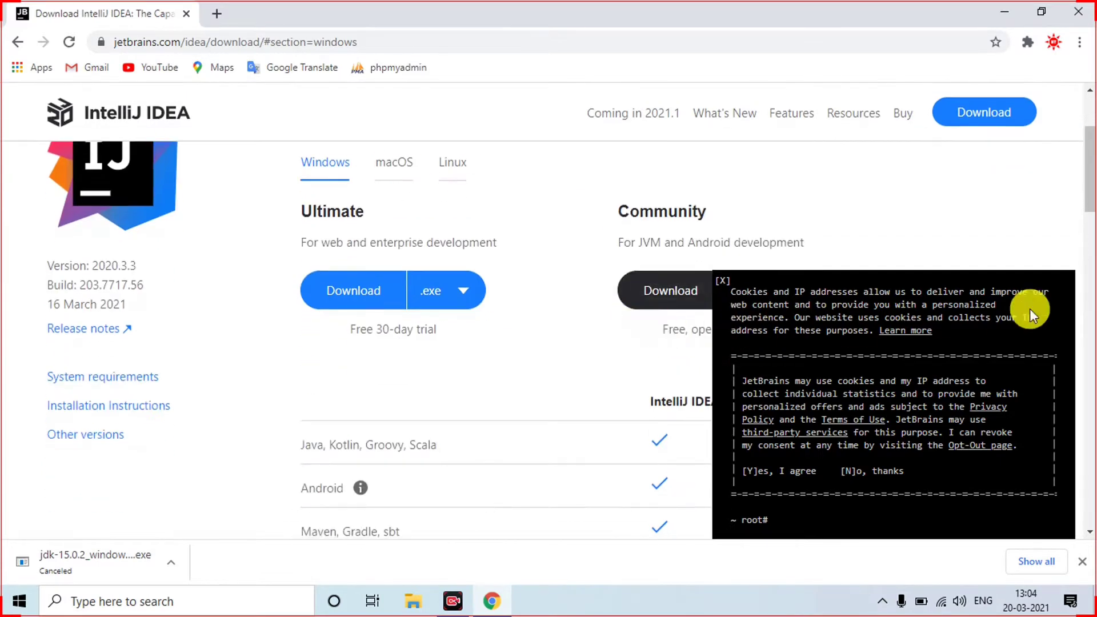
pyautogui.click(1081, 566)
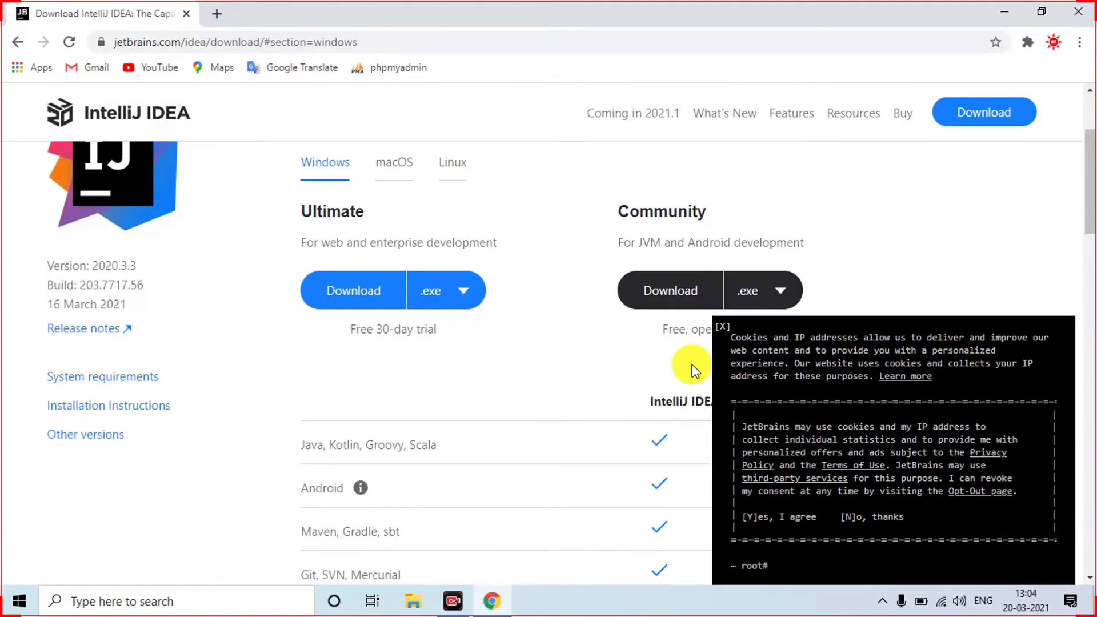
pyautogui.click(720, 329)
# Compare the Ultimate and Community editions of IntelliJ IDEA for Windows, including the feature table.
pyautogui.scroll(1, 354, 269)
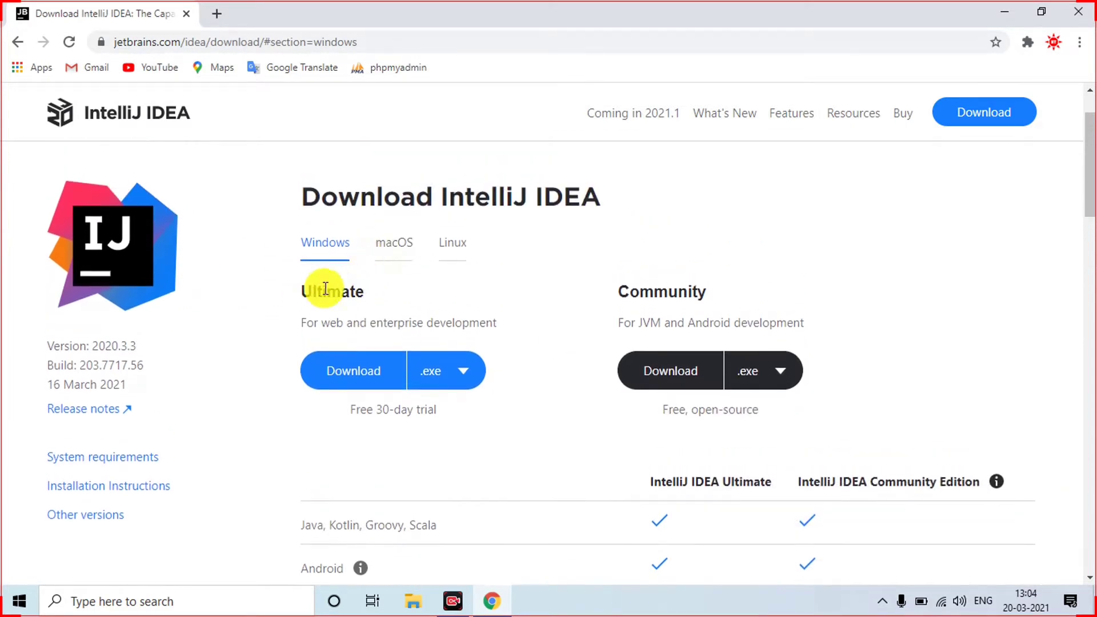
pyautogui.scroll(-1, 309, 280)
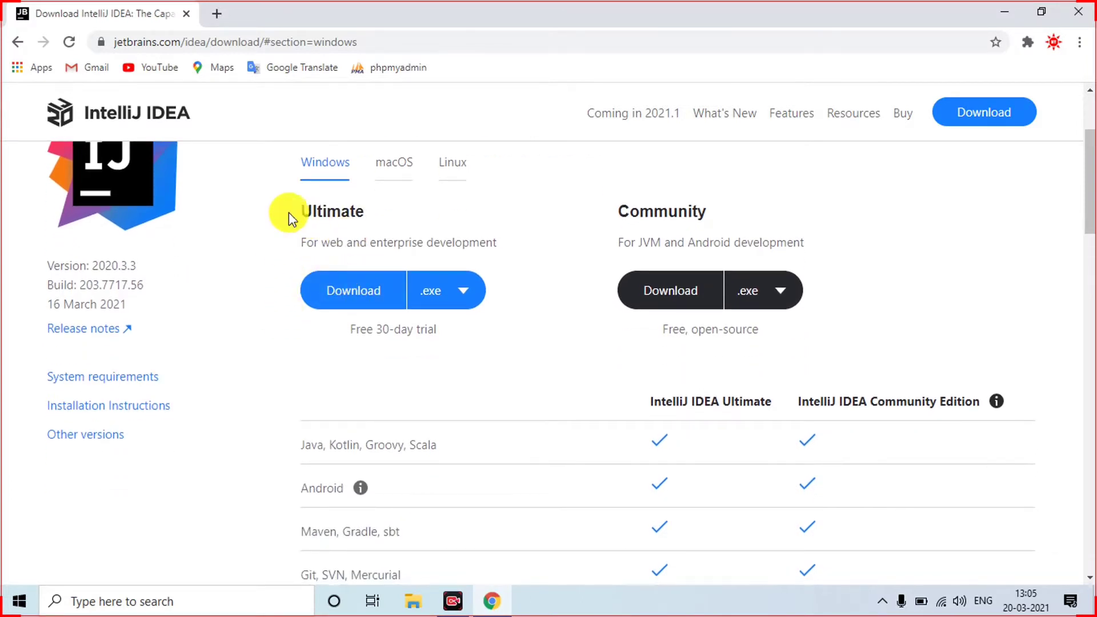
pyautogui.moveTo(298, 211); pyautogui.dragTo(375, 211)
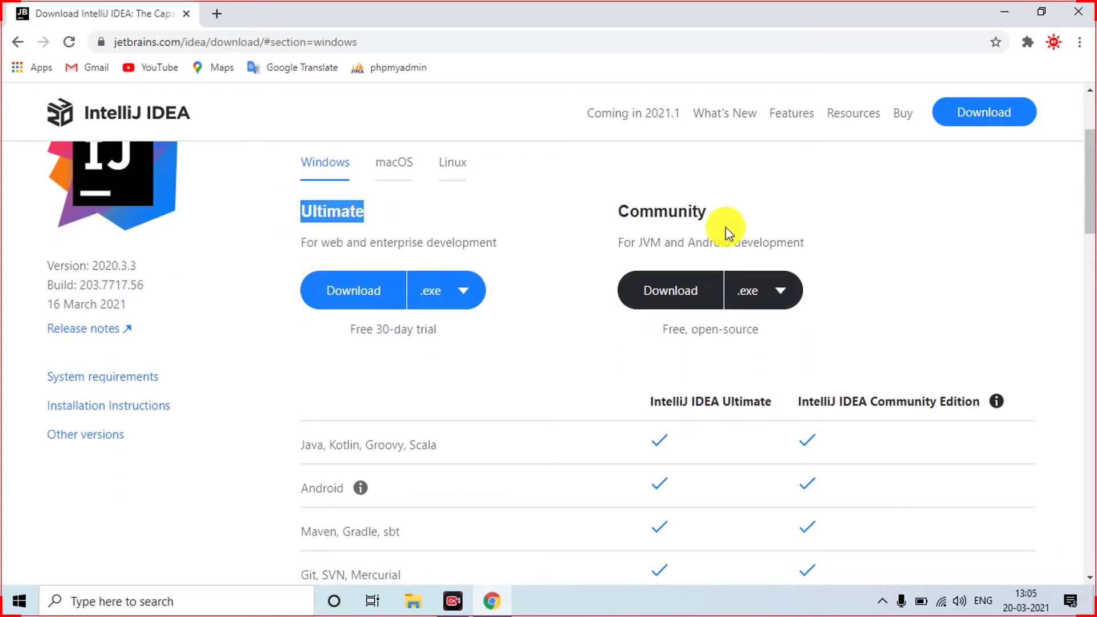
pyautogui.moveTo(617, 211); pyautogui.dragTo(700, 213)
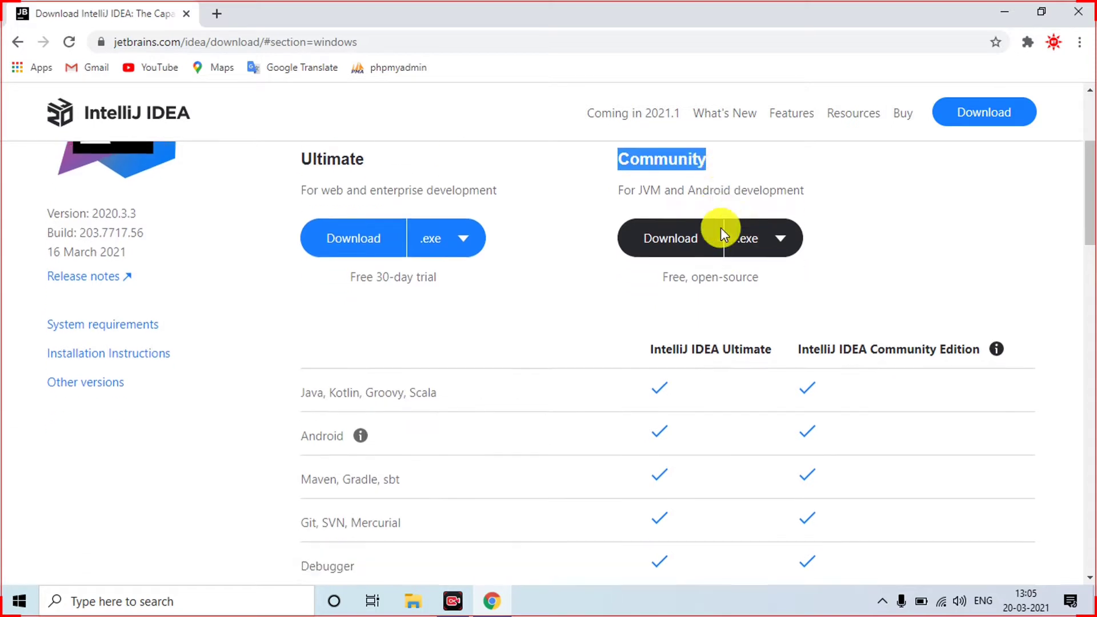
pyautogui.scroll(-2, 719, 320)
pyautogui.scroll(-2, 839, 337)
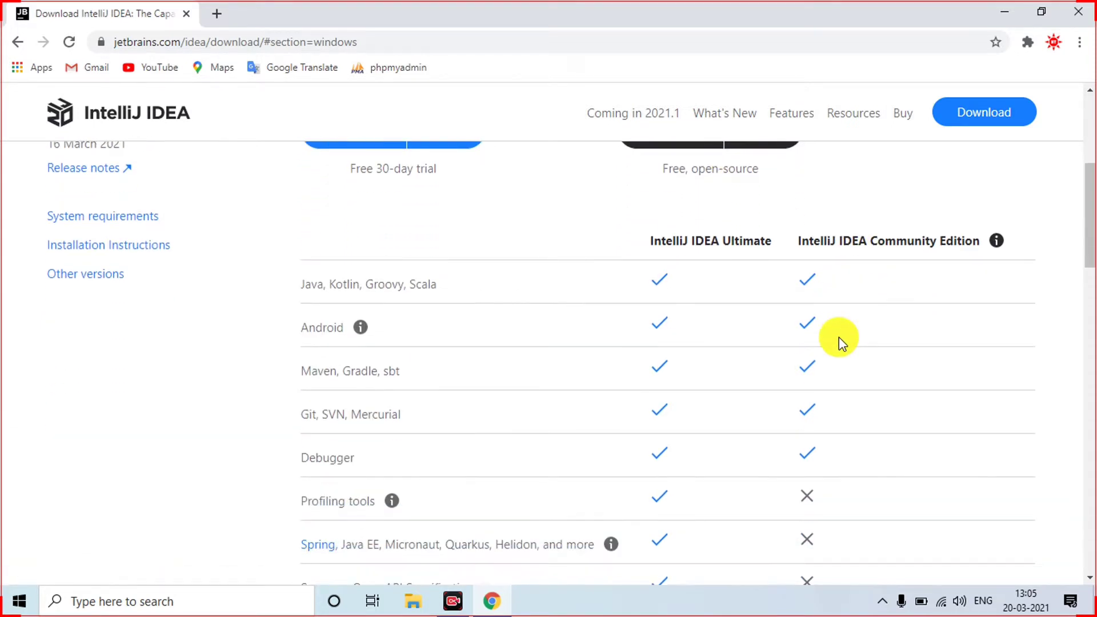
pyautogui.scroll(1, 835, 327)
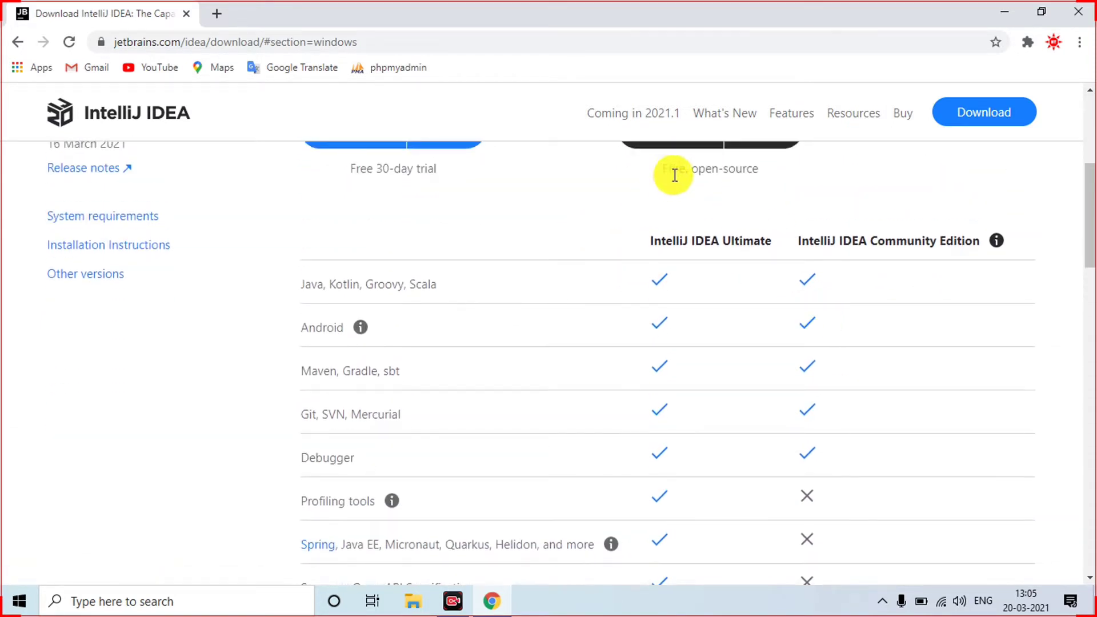
pyautogui.scroll(1, 736, 192)
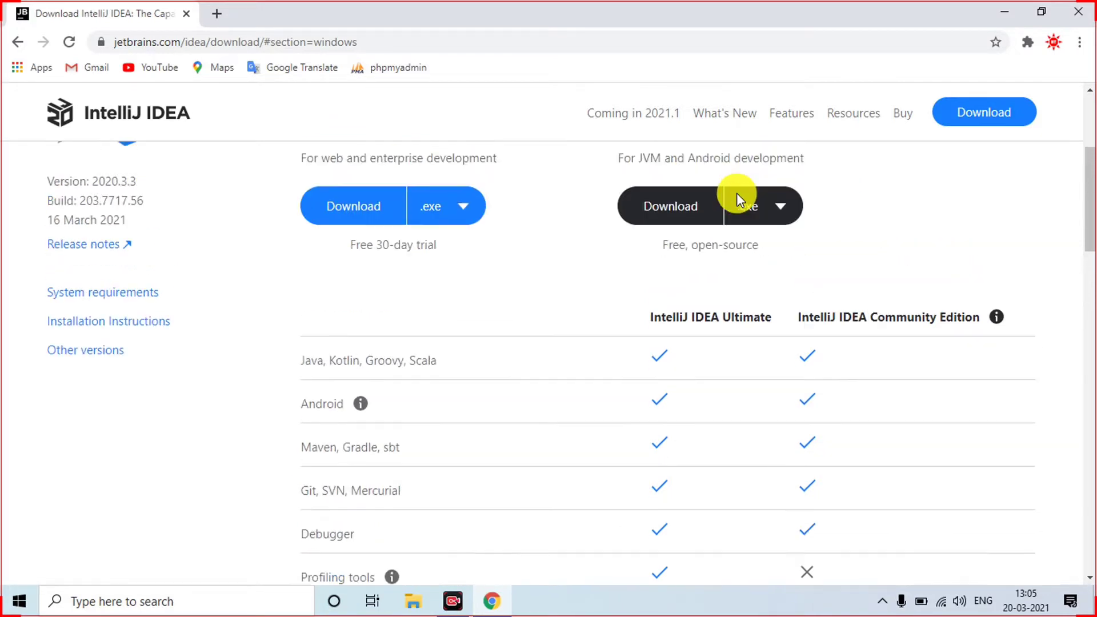
pyautogui.scroll(-1, 736, 202)
pyautogui.scroll(-1, 700, 256)
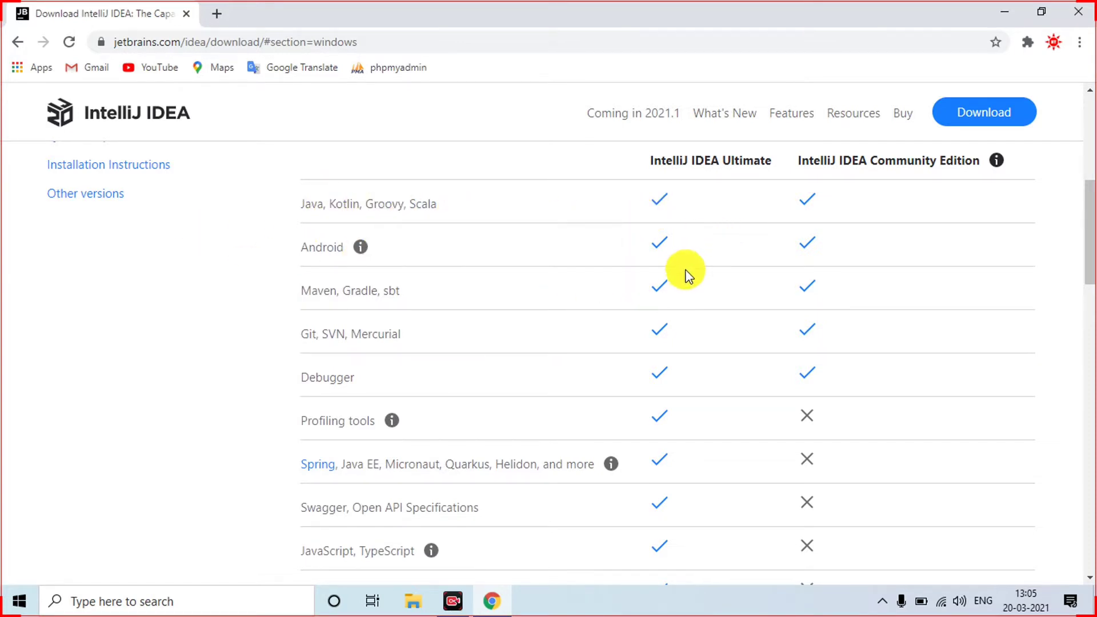
# Start downloading the Windows .exe installer of IntelliJ IDEA Community.
pyautogui.scroll(-2, 702, 333)
pyautogui.scroll(2, 823, 350)
pyautogui.scroll(2, 819, 338)
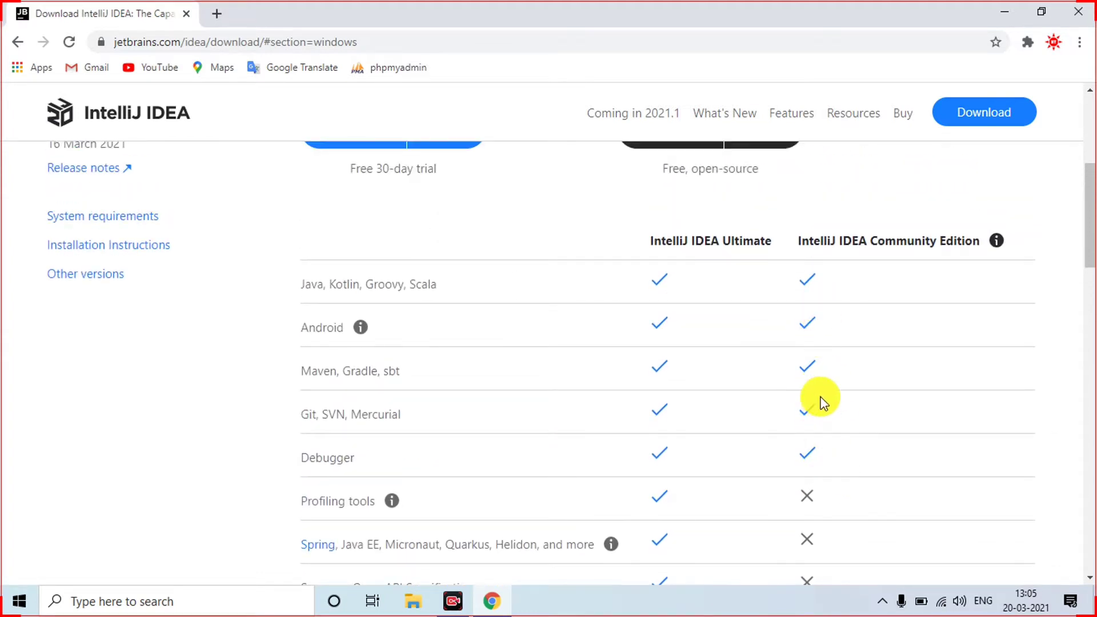
pyautogui.scroll(3, 821, 400)
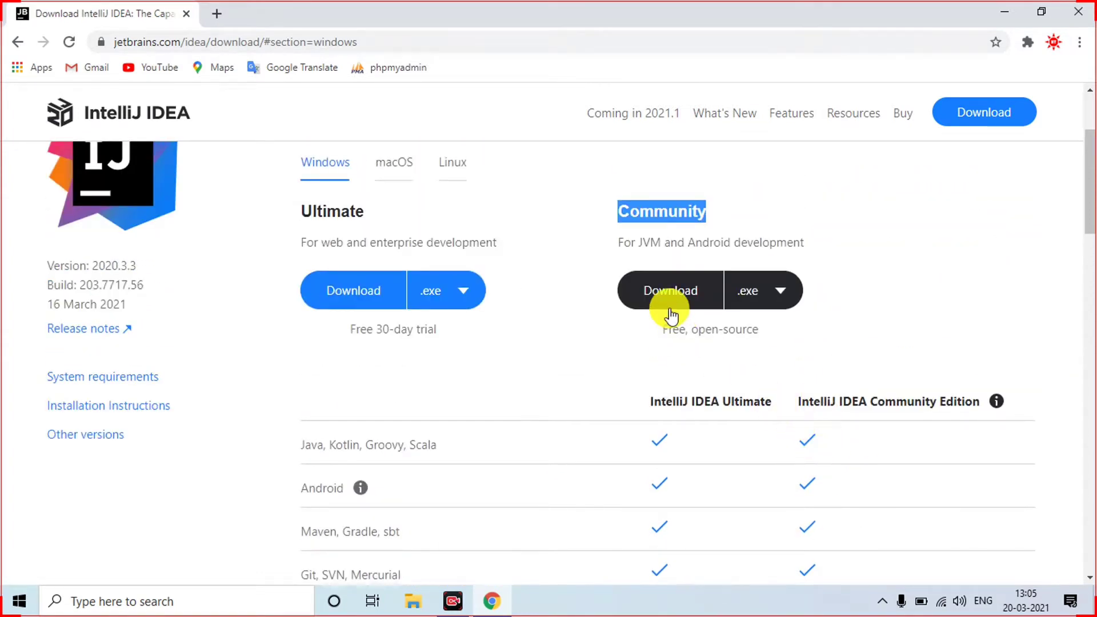
pyautogui.click(651, 299)
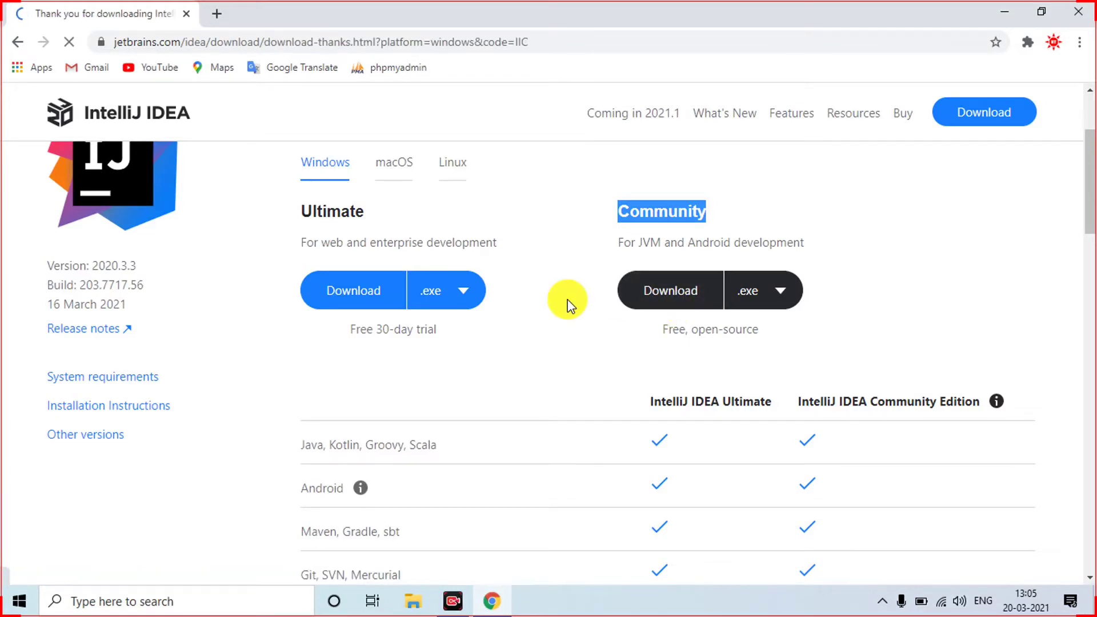
pyautogui.scroll(-1, 401, 332)
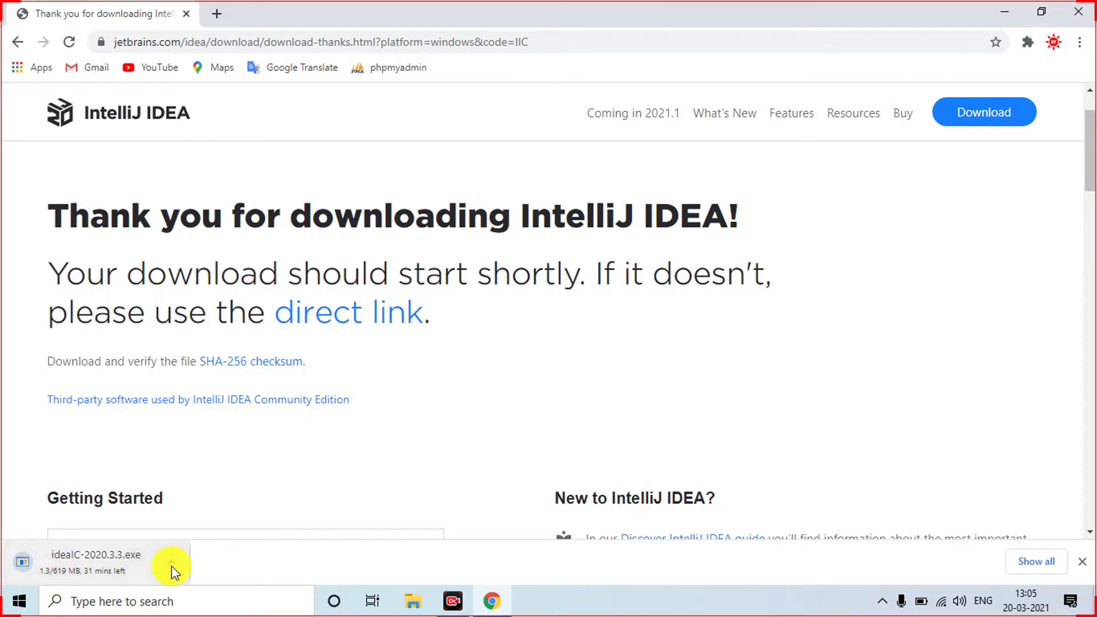
# Cancel the ideaIC-2020.3.3.exe download and close the browser.
pyautogui.click(171, 565)
pyautogui.click(201, 536)
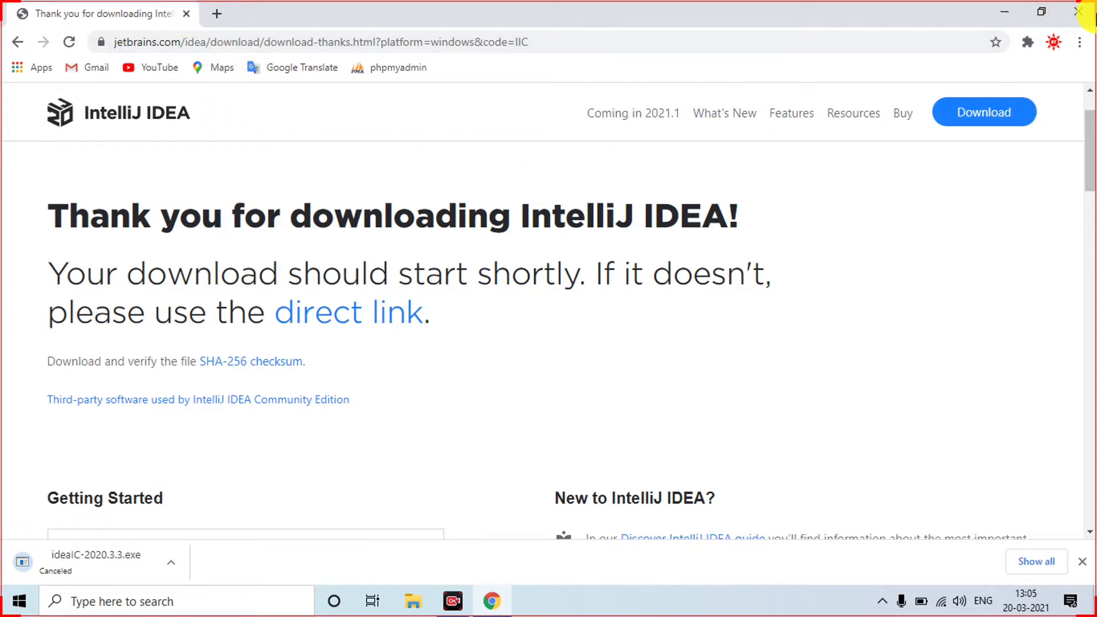
pyautogui.click(1086, 13)
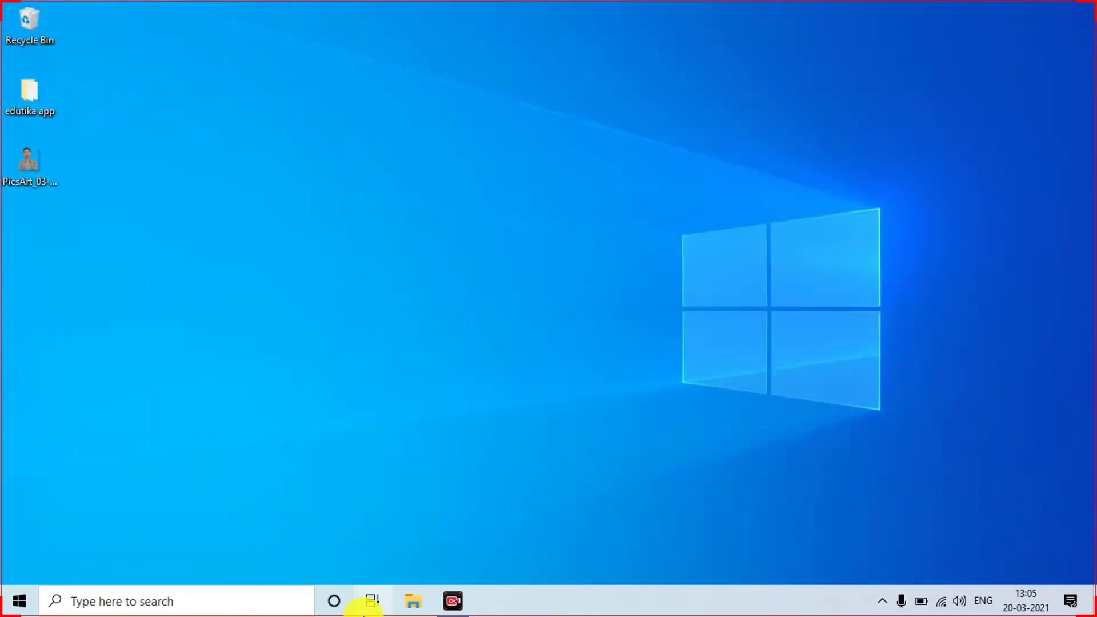
# Open the software folder on Local Disk (E:) in File Explorer and locate the JDK installer.
pyautogui.click(424, 609)
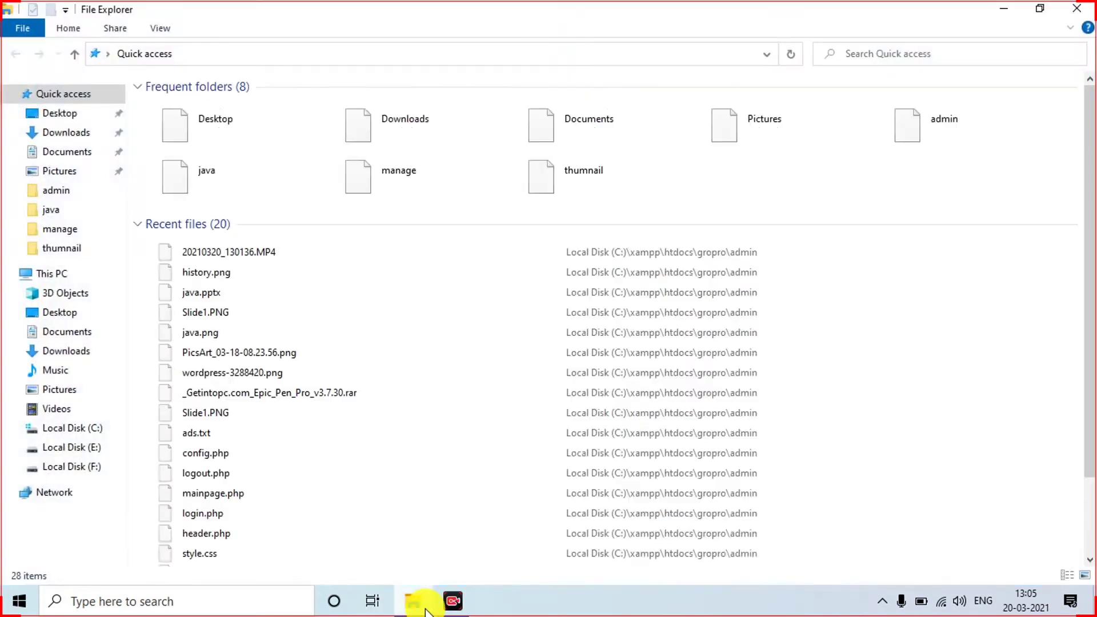
pyautogui.click(90, 473)
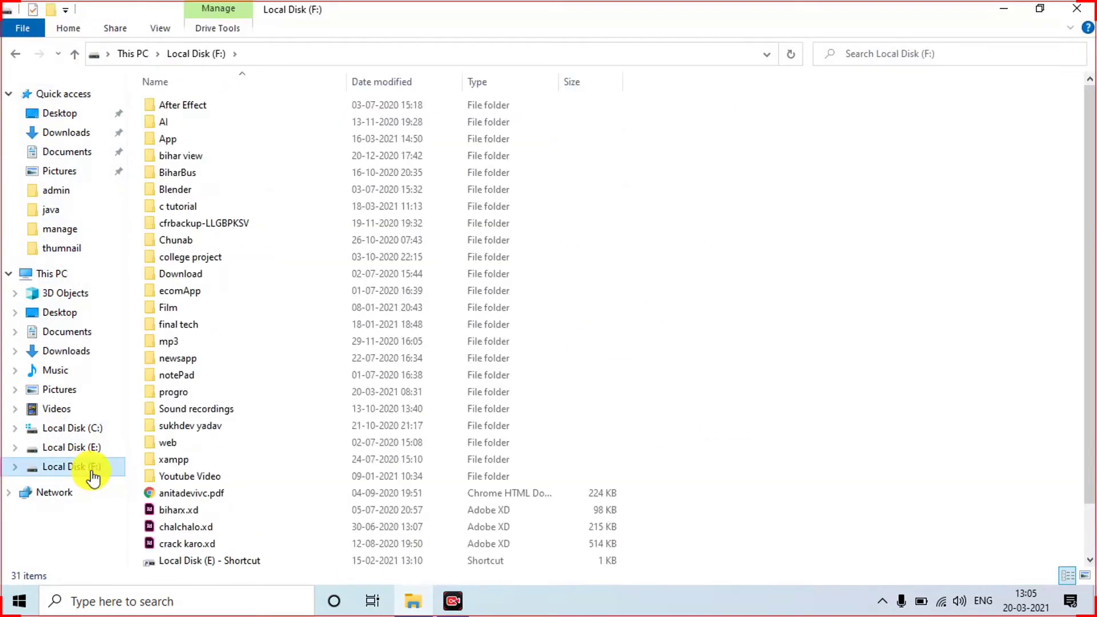
pyautogui.click(90, 450)
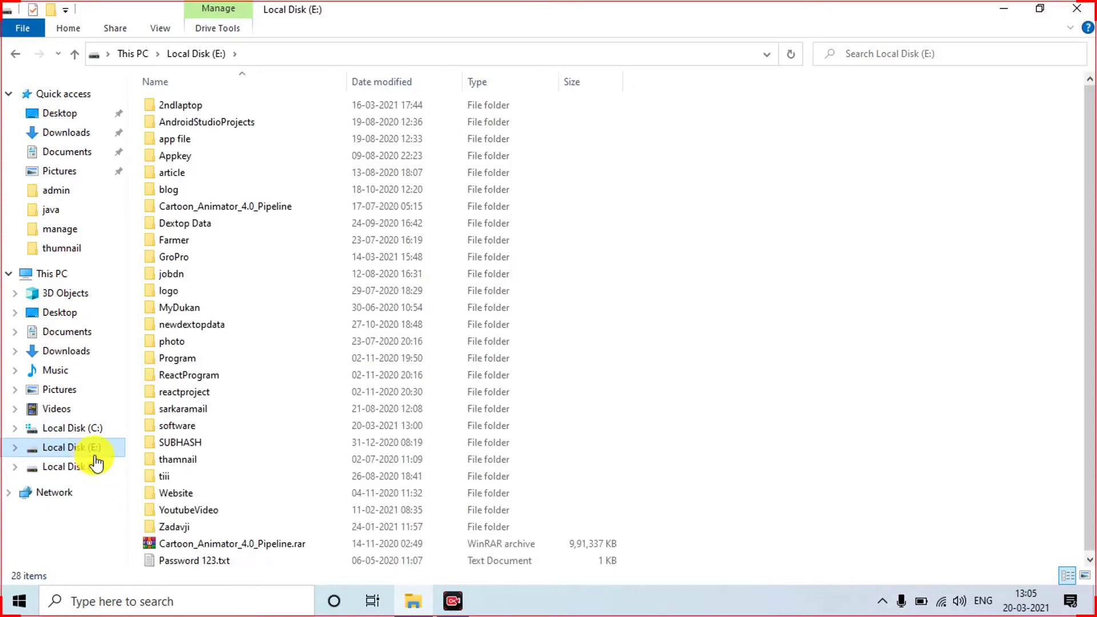
pyautogui.doubleClick(182, 428)
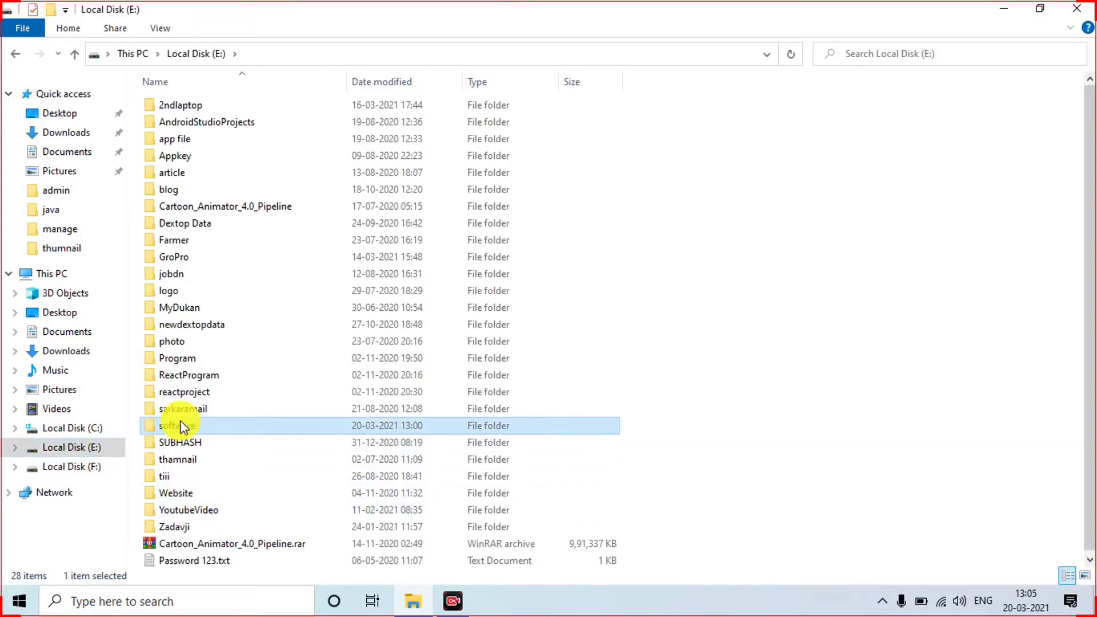
pyautogui.scroll(-1, 276, 460)
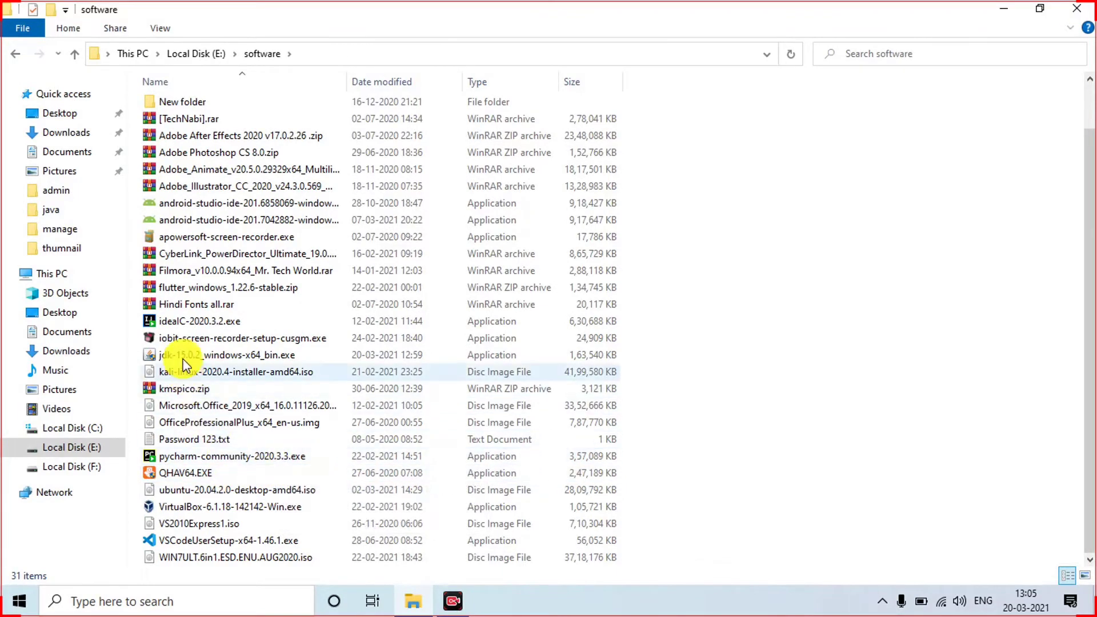
# Run jdk-15.0.2_windows-x64_bin.exe as administrator and minimize the File Explorer window.
pyautogui.rightClick(213, 356)
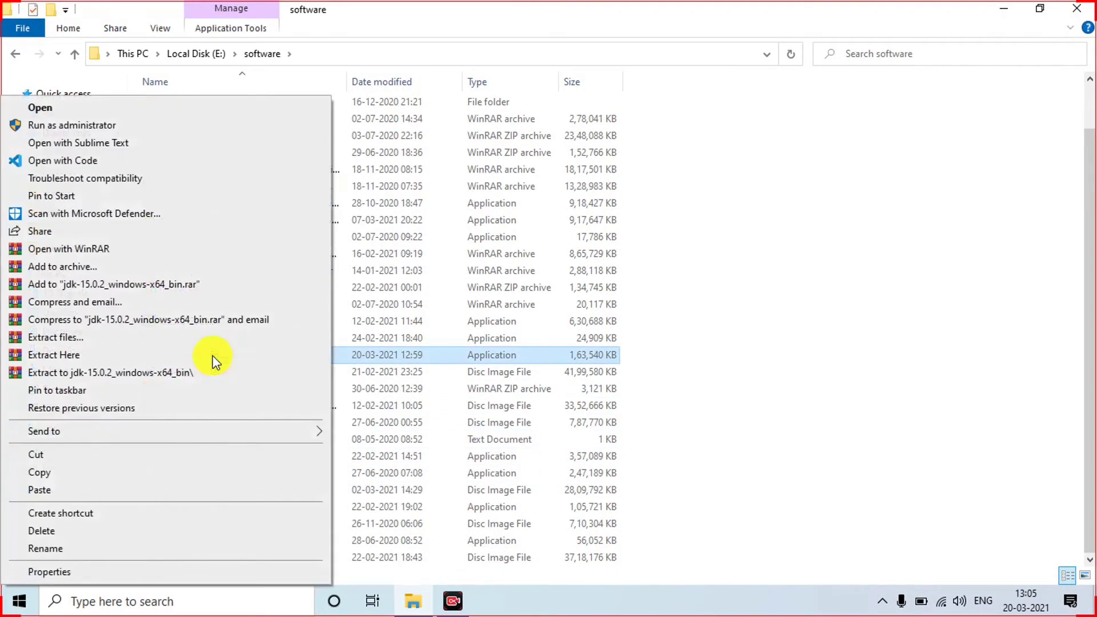
pyautogui.click(108, 123)
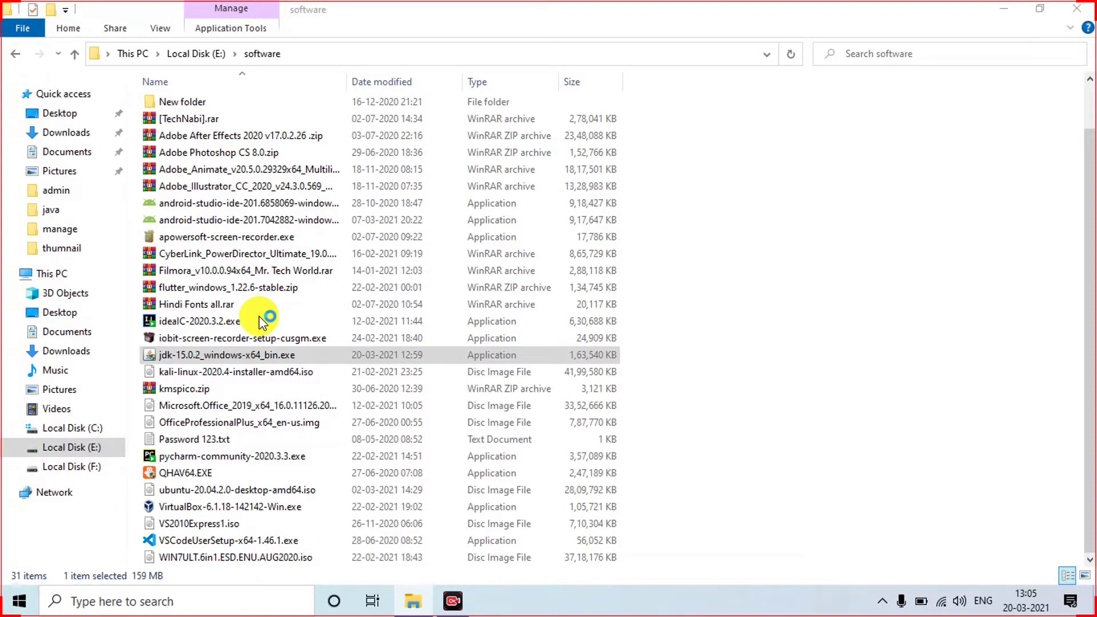
pyautogui.click(199, 357)
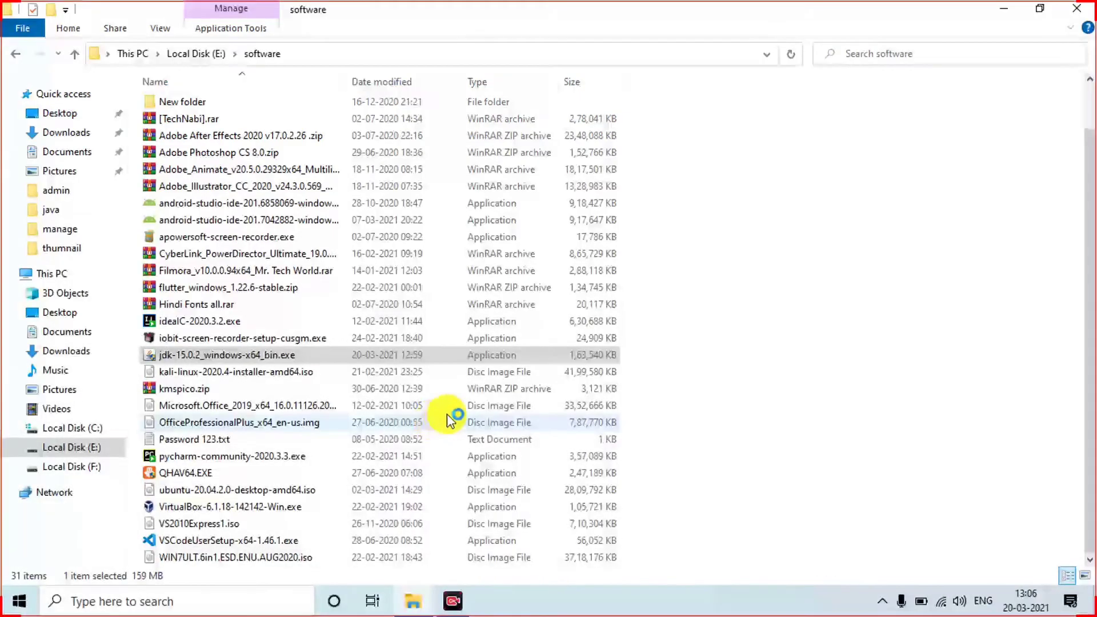
pyautogui.click(1012, 9)
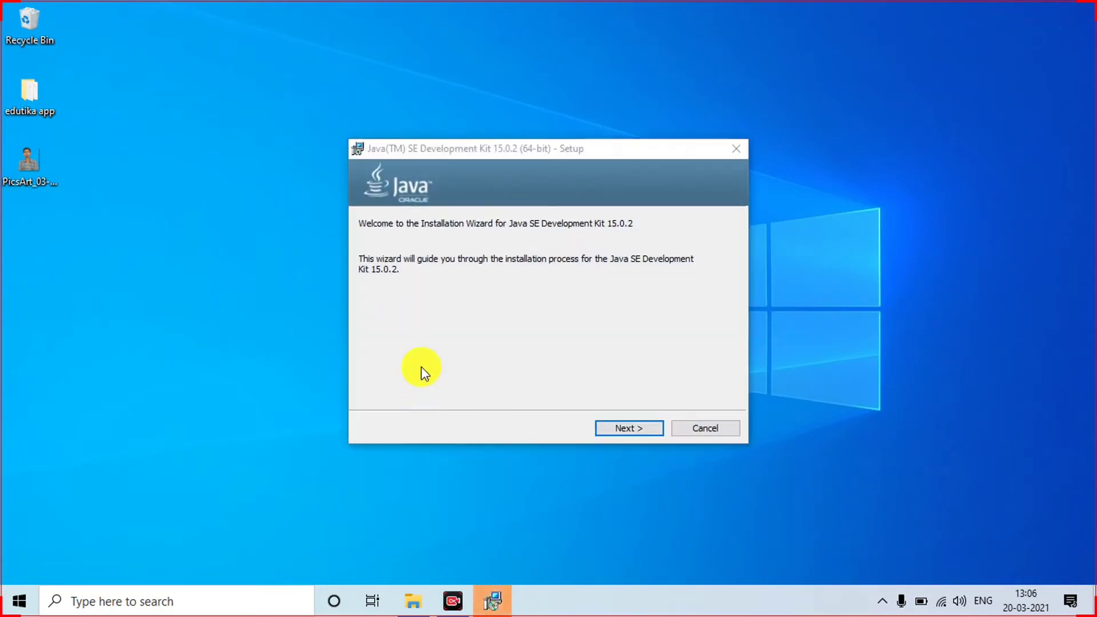
# Install Java SE Development Kit 15.0.2 in its default destination folder, closing the finished wizard and the software folder window.
pyautogui.click(631, 429)
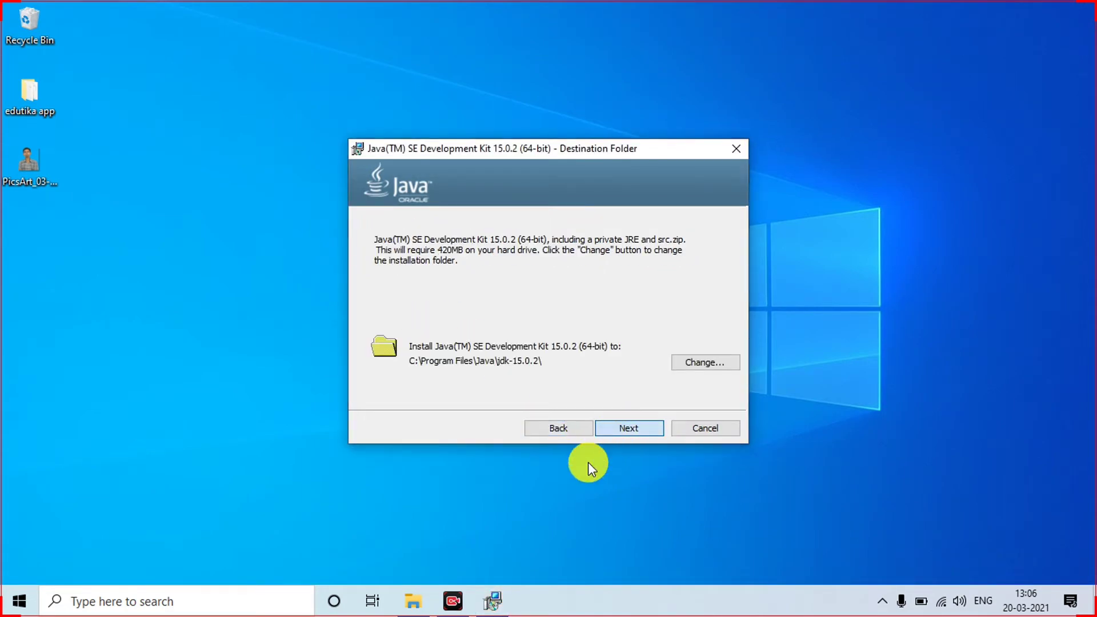
pyautogui.click(626, 432)
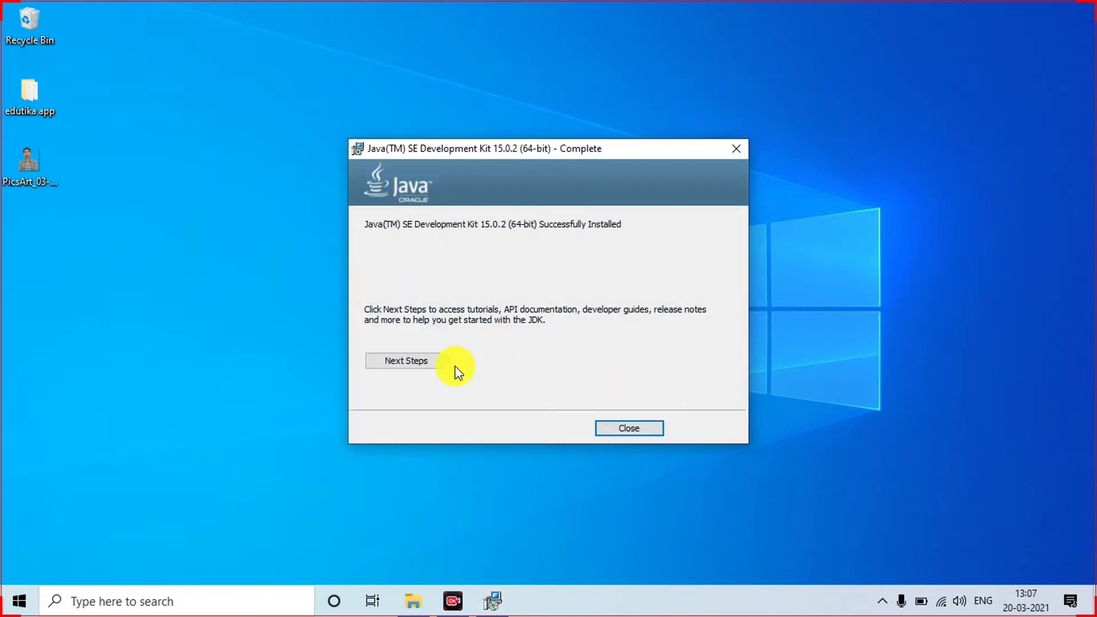
pyautogui.click(645, 434)
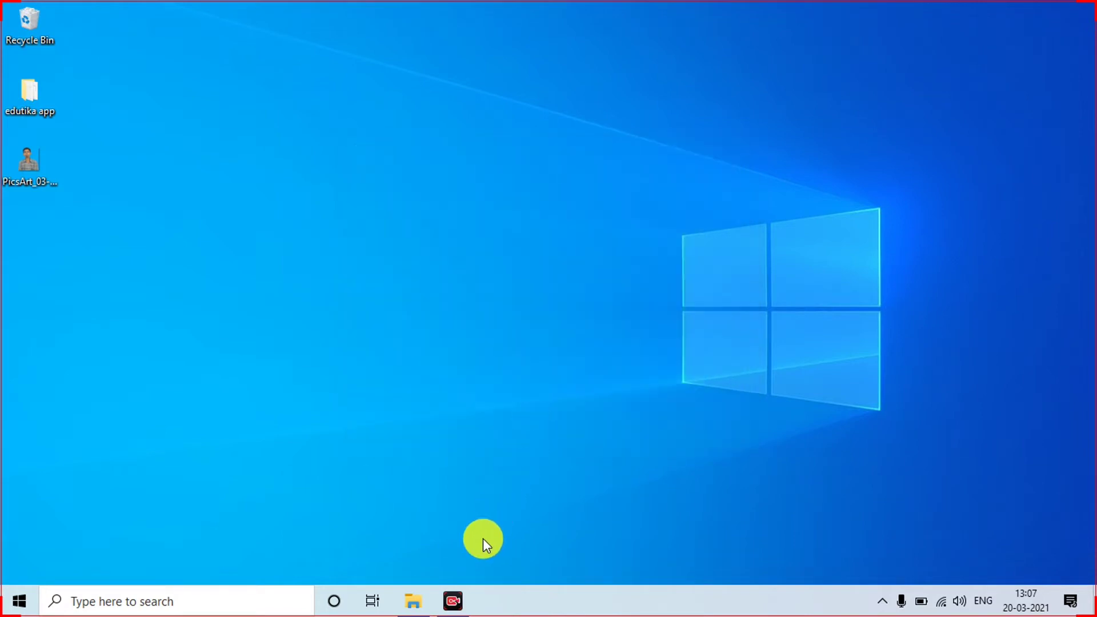
pyautogui.click(411, 604)
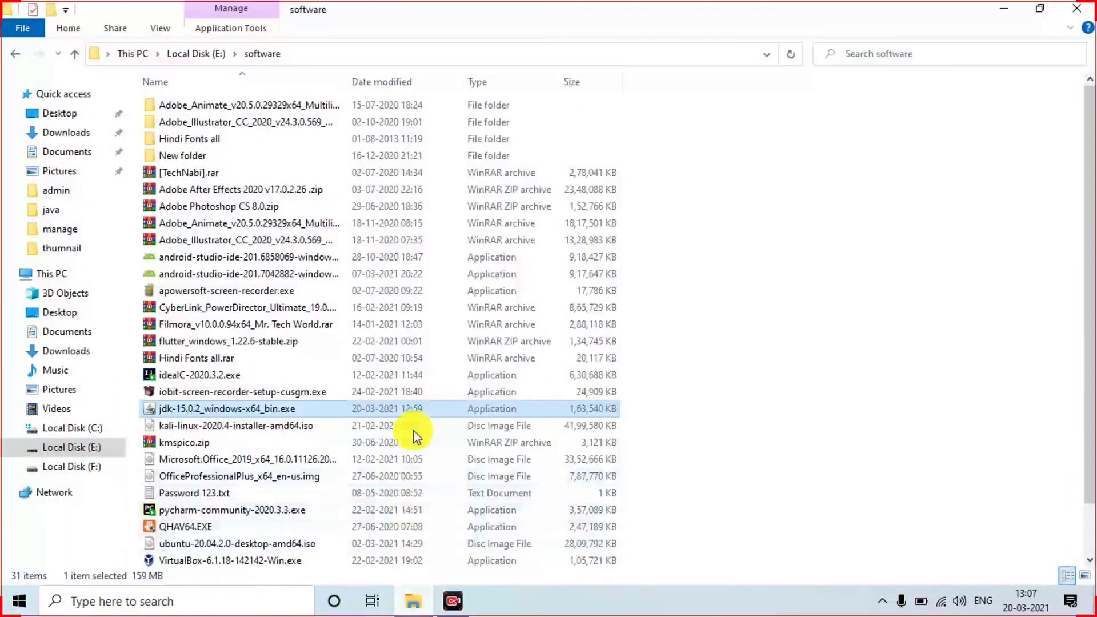
pyautogui.click(1080, 10)
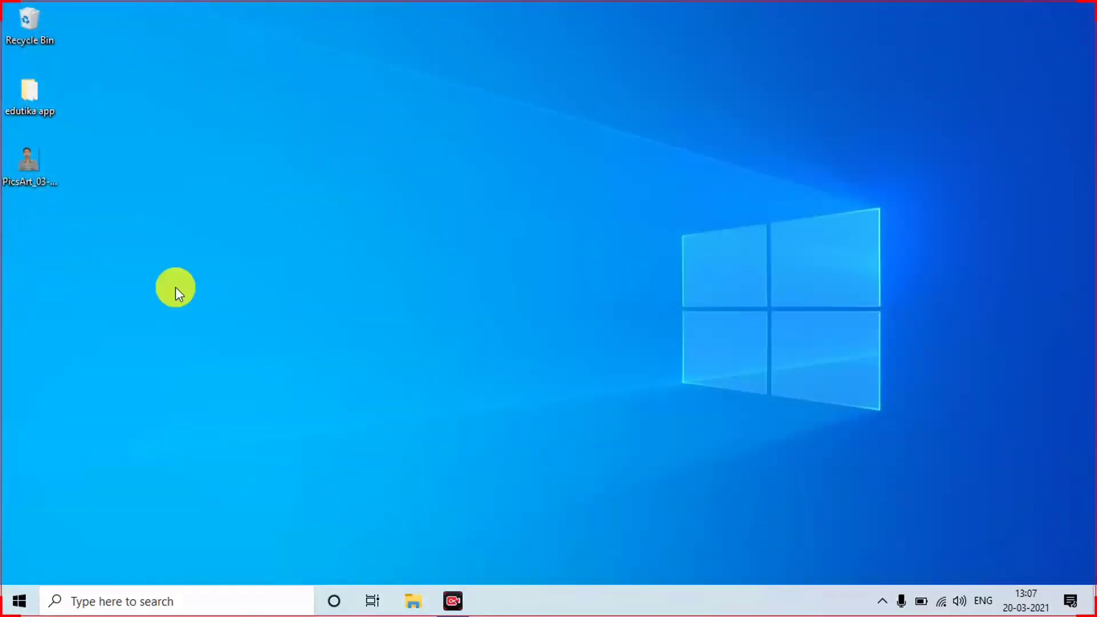
# Open the JDK's bin folder at C:\Program Files\Java\jdk-15.0.2\bin in File Explorer.
pyautogui.click(21, 603)
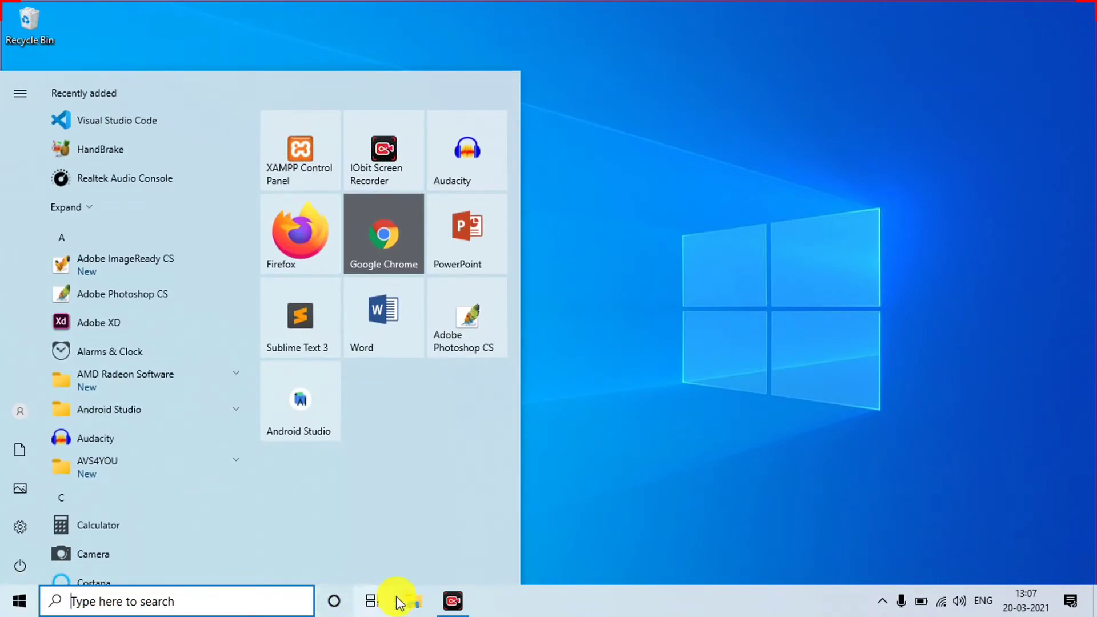
pyautogui.click(416, 600)
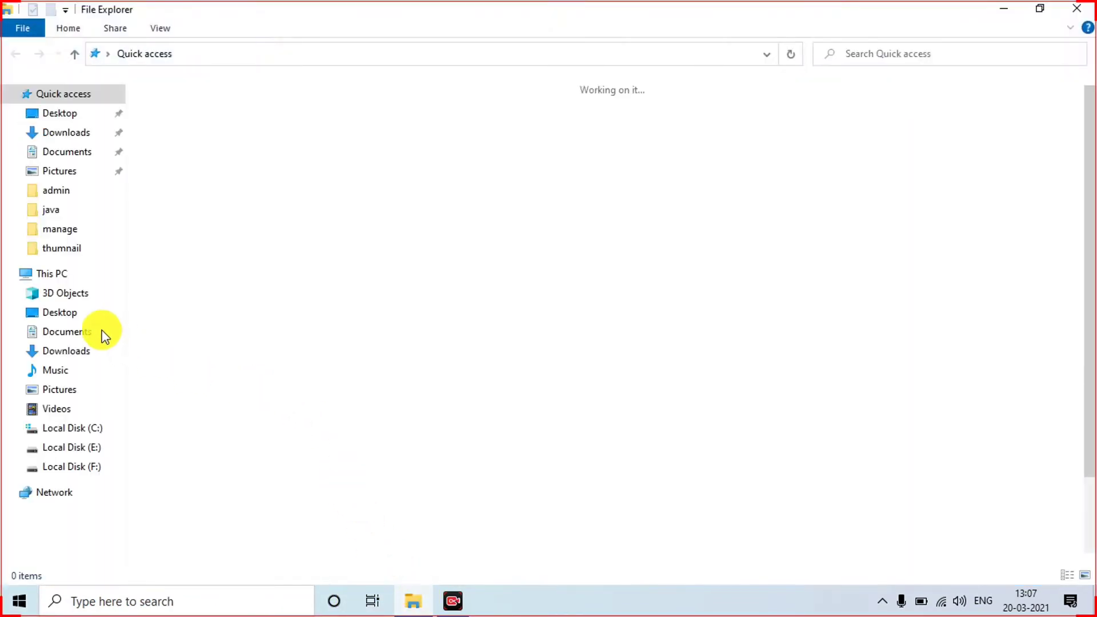
pyautogui.click(68, 277)
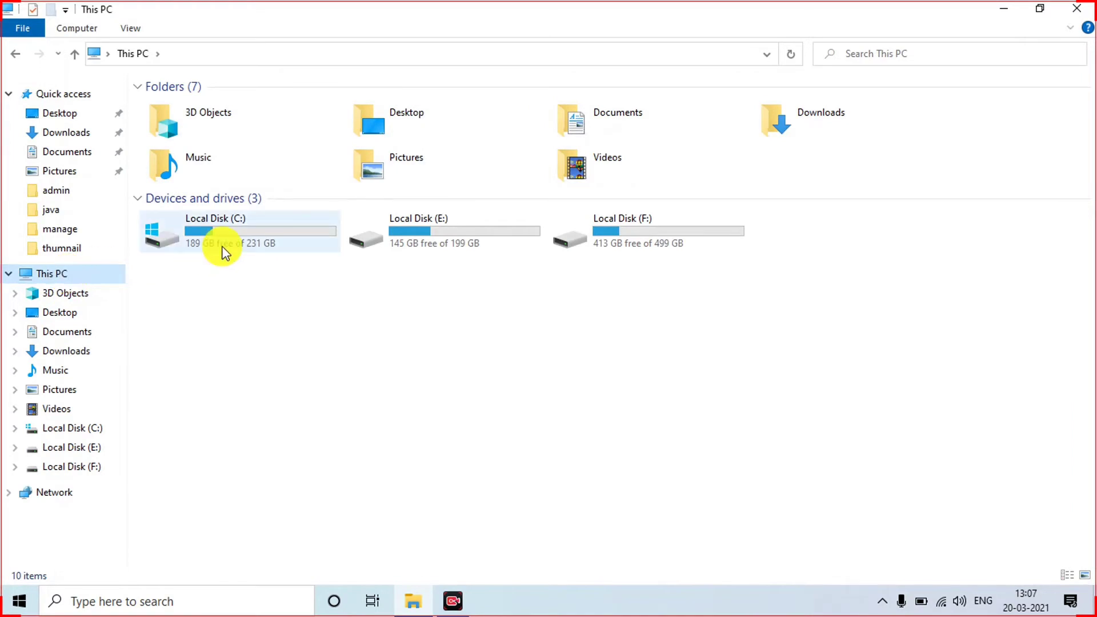
pyautogui.doubleClick(224, 252)
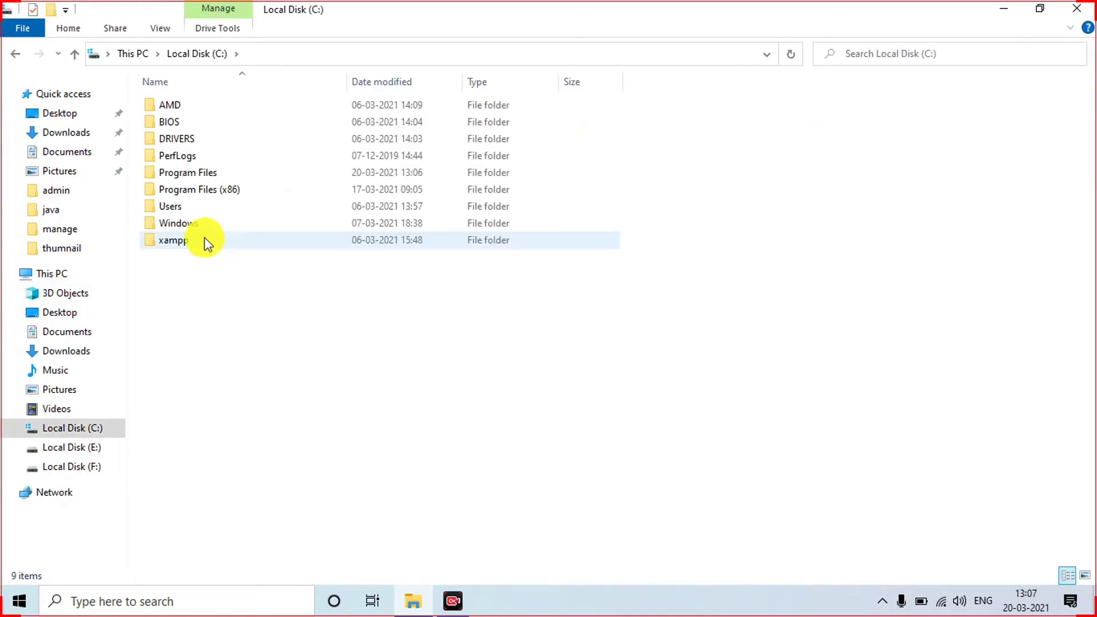
pyautogui.doubleClick(201, 168)
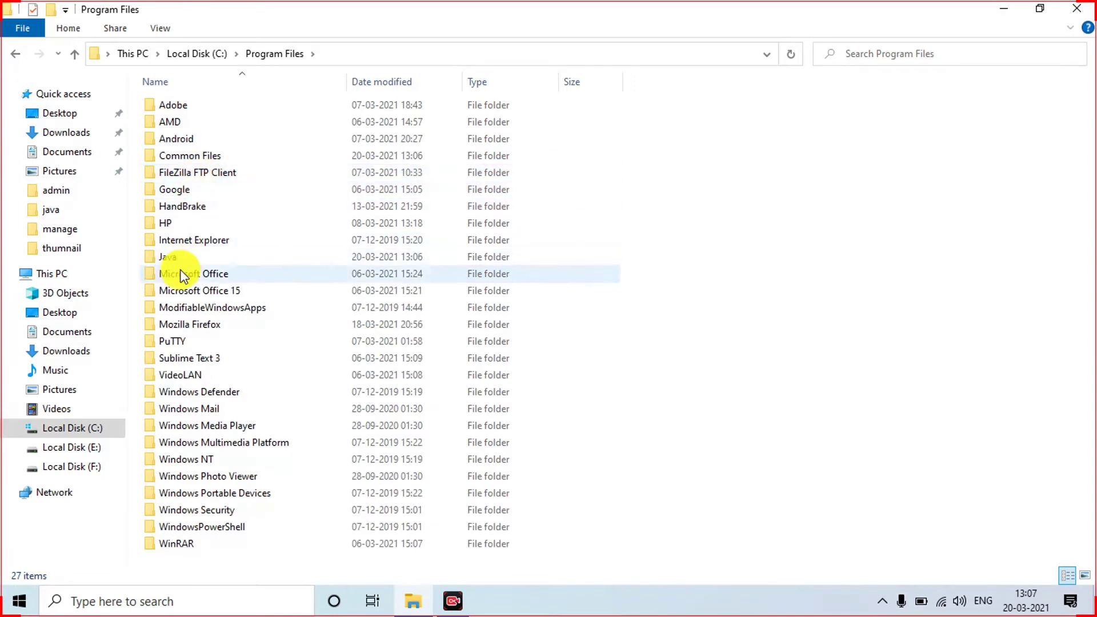
pyautogui.doubleClick(174, 263)
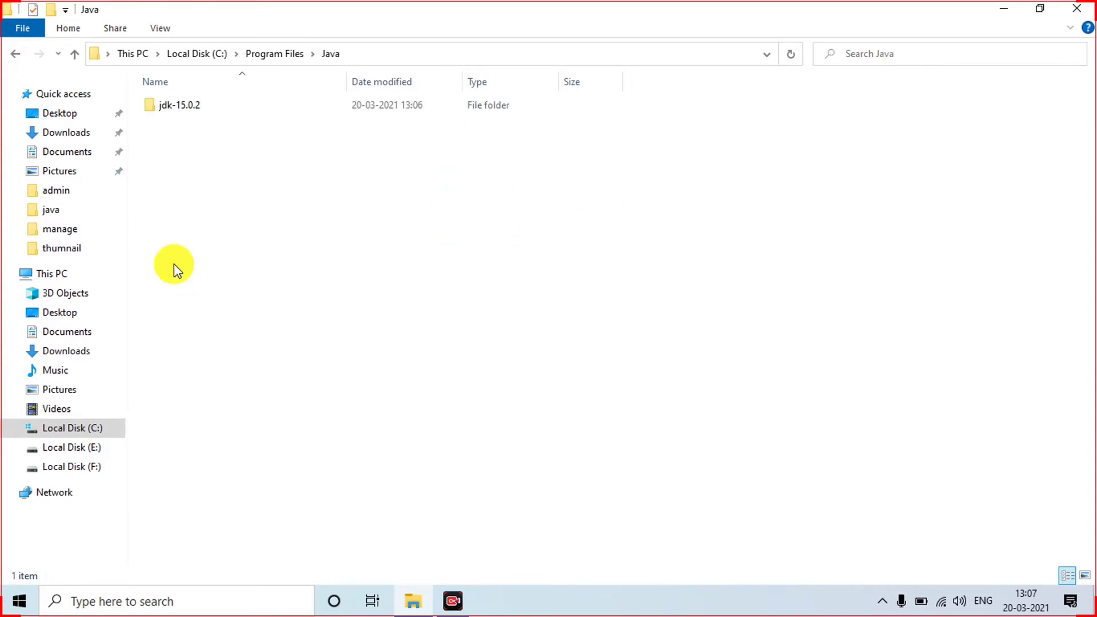
pyautogui.click(200, 104)
pyautogui.doubleClick(200, 104)
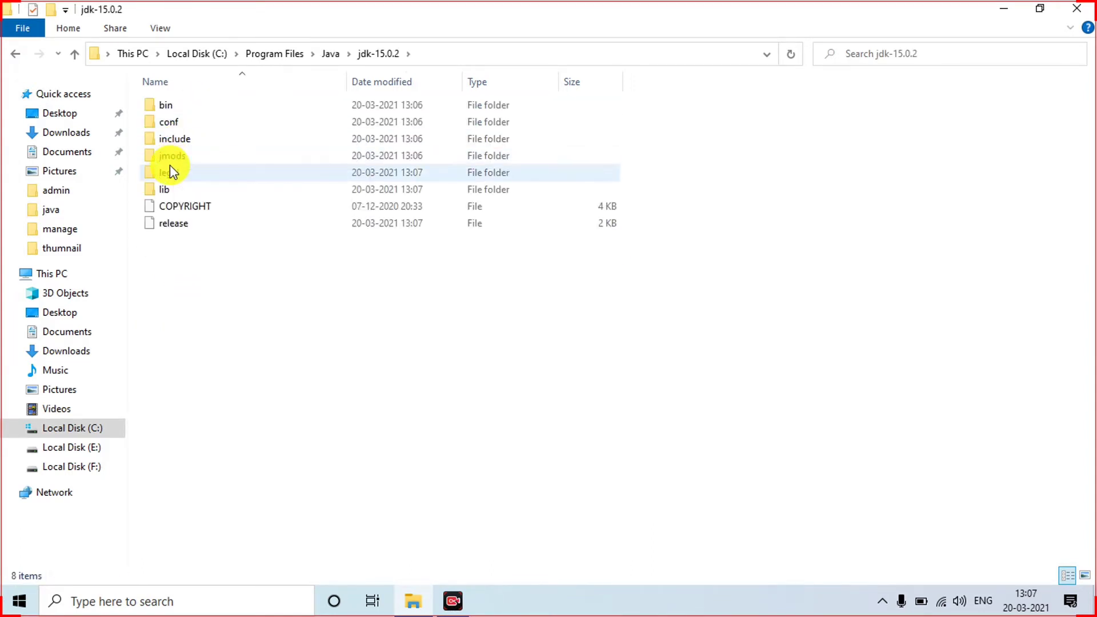
pyautogui.doubleClick(181, 105)
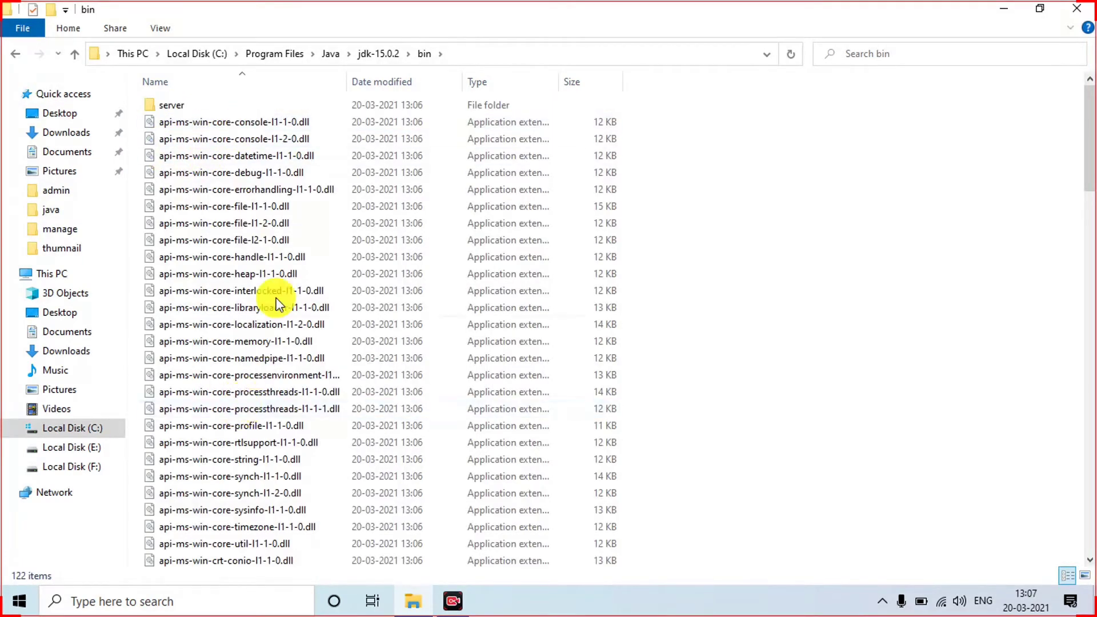
# Copy the full path of the JDK's bin folder and minimize the File Explorer window.
pyautogui.click(483, 55)
pyautogui.hotkey('ctrl', 'c')
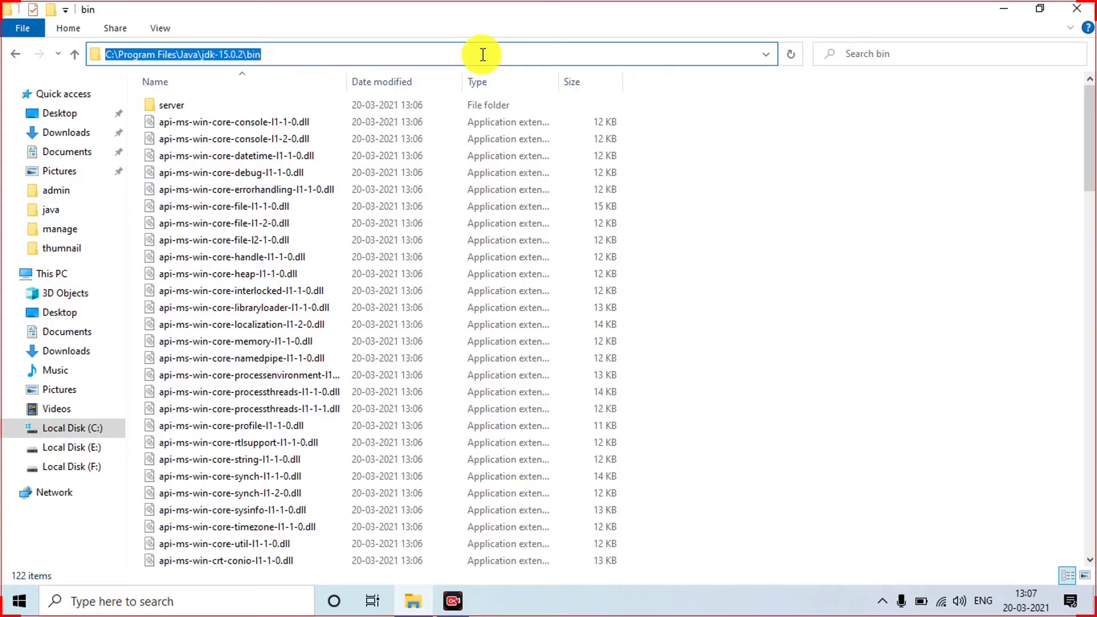
pyautogui.click(1001, 10)
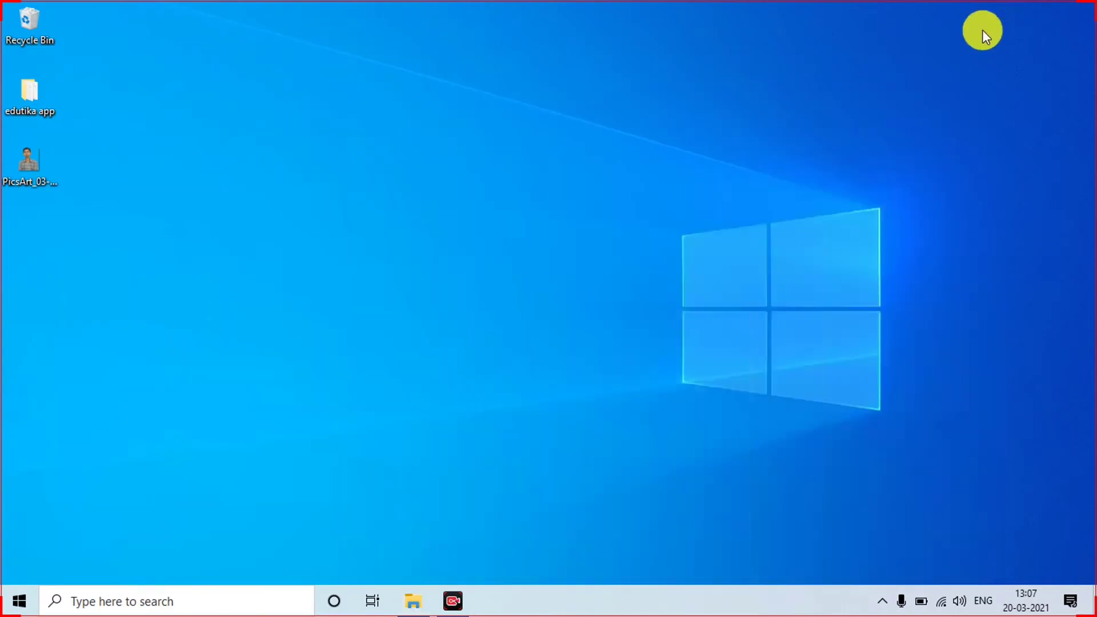
# Search Windows for "con" and open Control Panel.
pyautogui.click(20, 605)
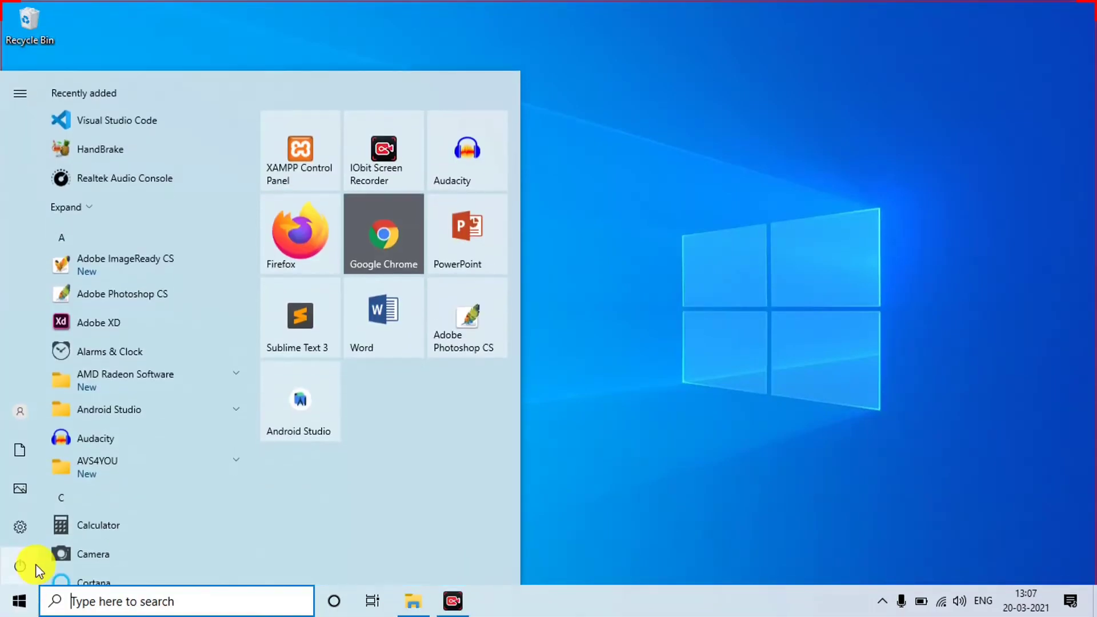
pyautogui.write('con')
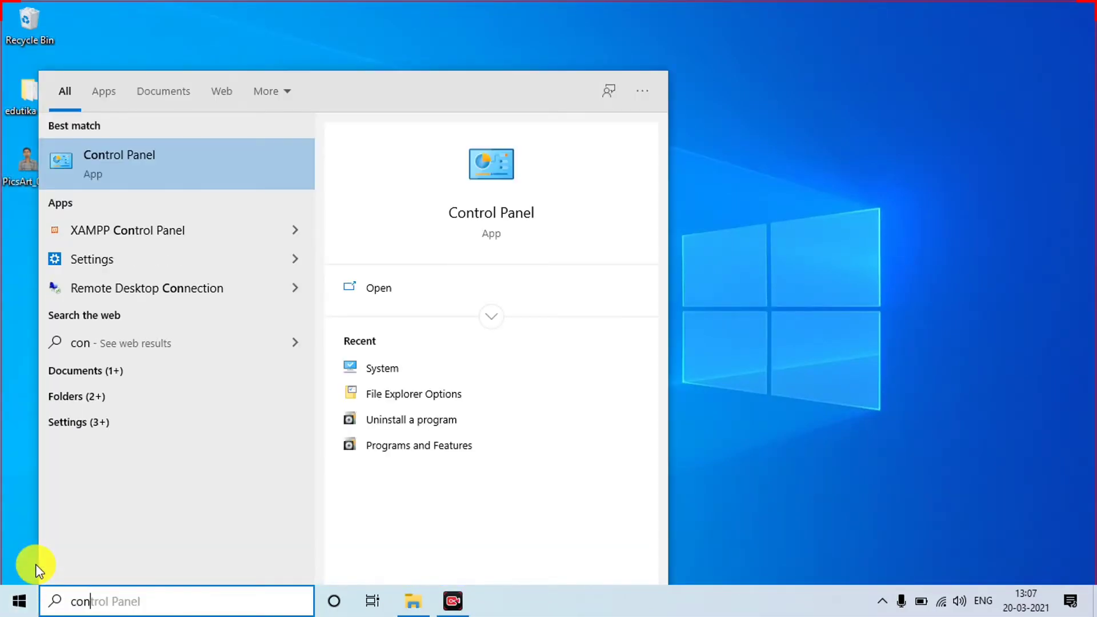
pyautogui.click(275, 159)
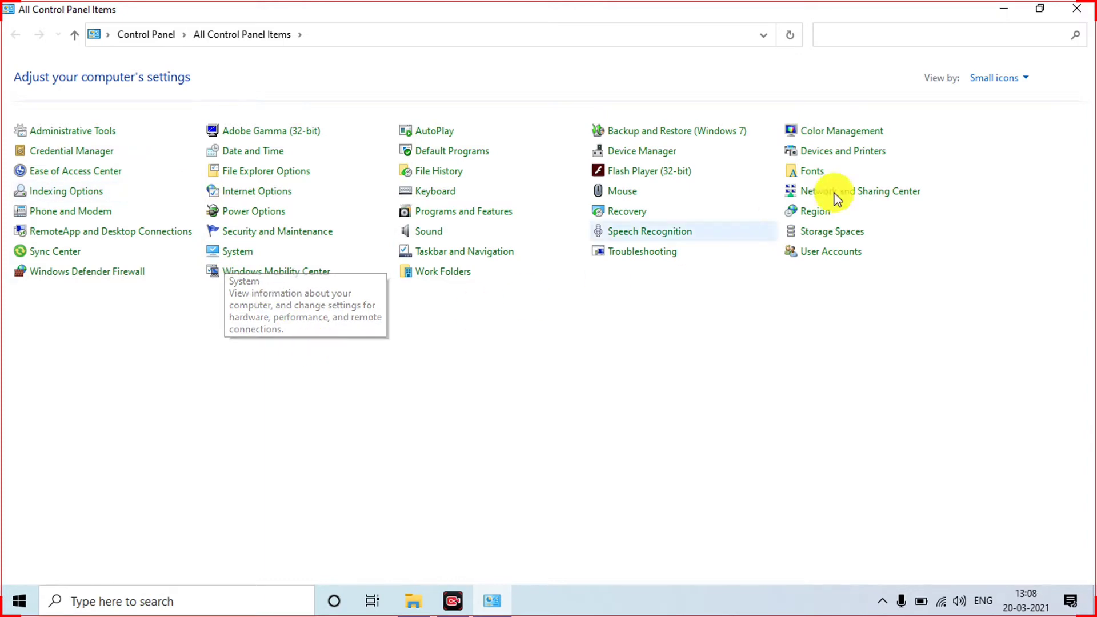
# Try the Large icons view for the Control Panel items and switch the view to Category.
pyautogui.click(1007, 80)
pyautogui.click(994, 122)
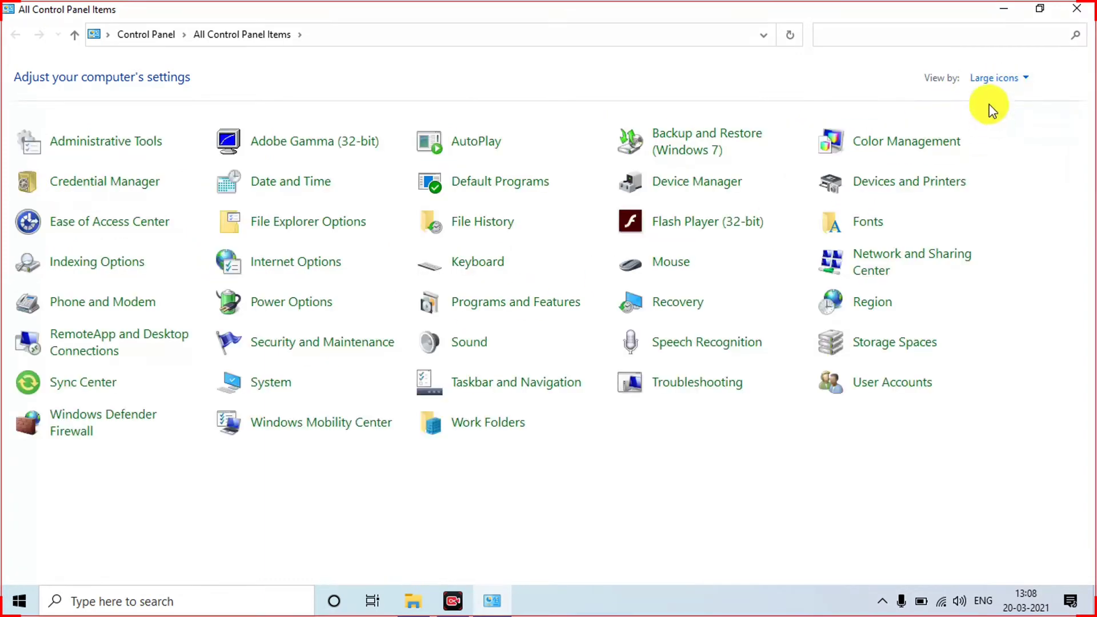
pyautogui.click(996, 79)
pyautogui.click(1002, 103)
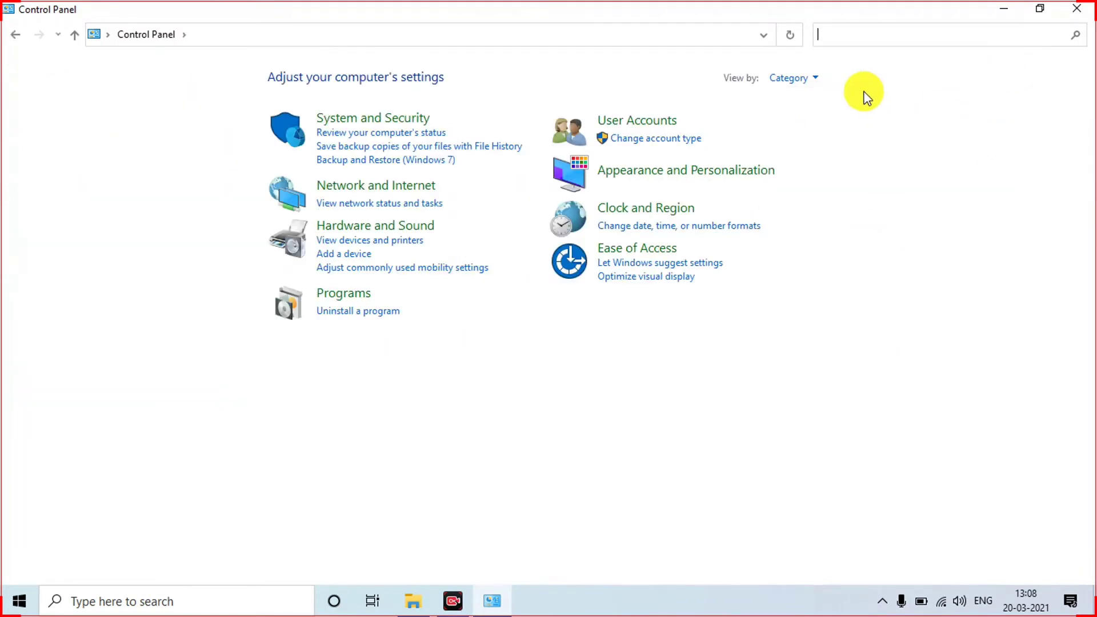
# Show the Control Panel items as small icons and open the Environment Variables dialog from System's advanced settings.
pyautogui.click(817, 82)
pyautogui.click(806, 141)
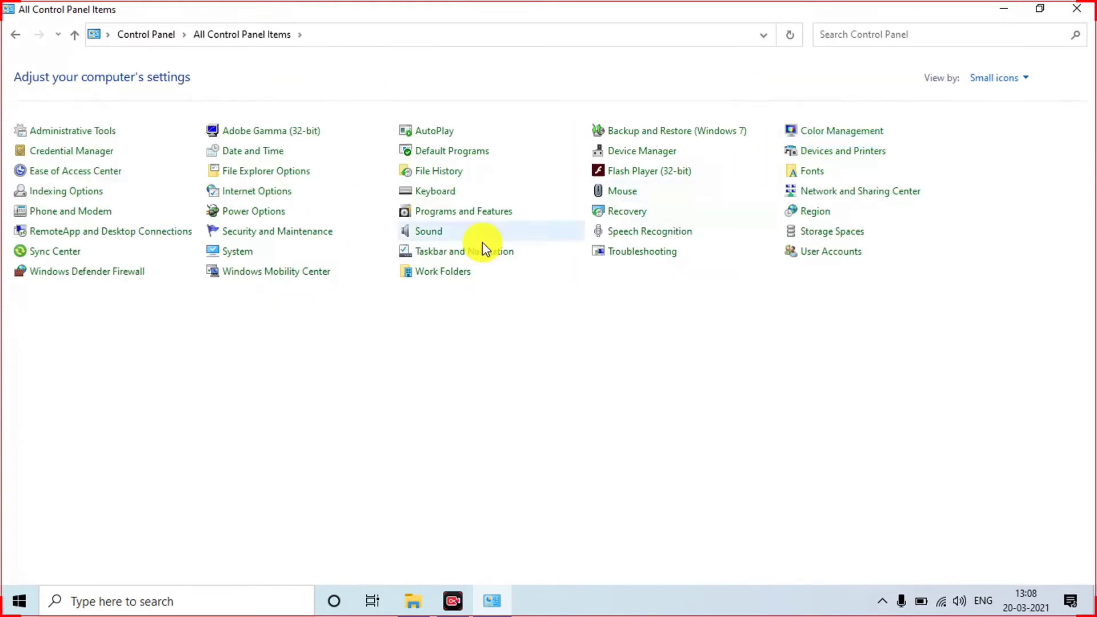
pyautogui.click(239, 254)
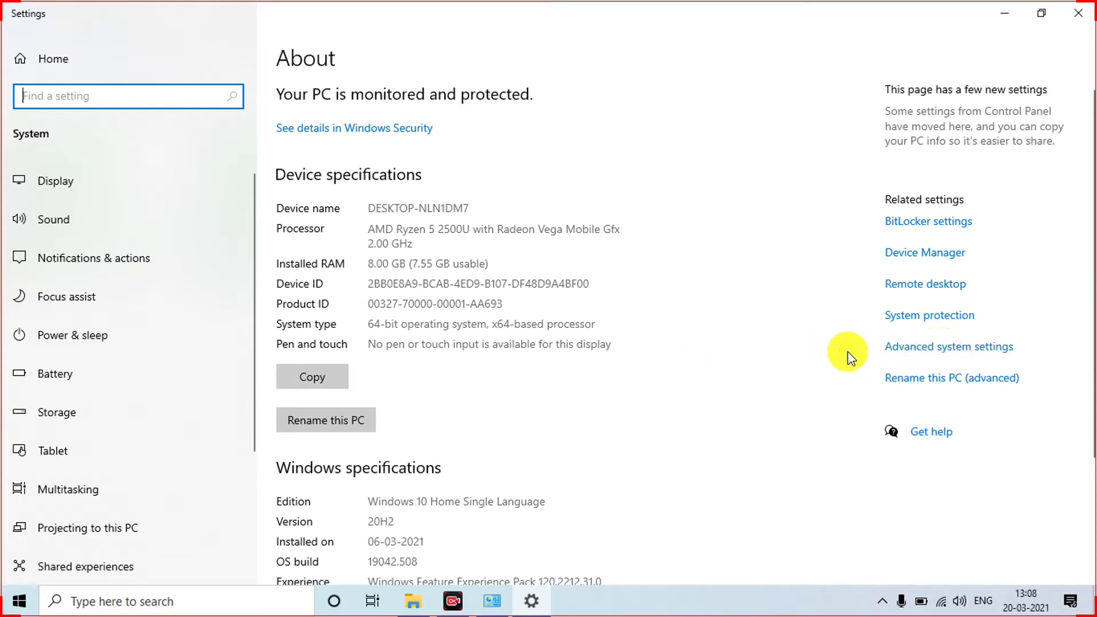
pyautogui.click(910, 355)
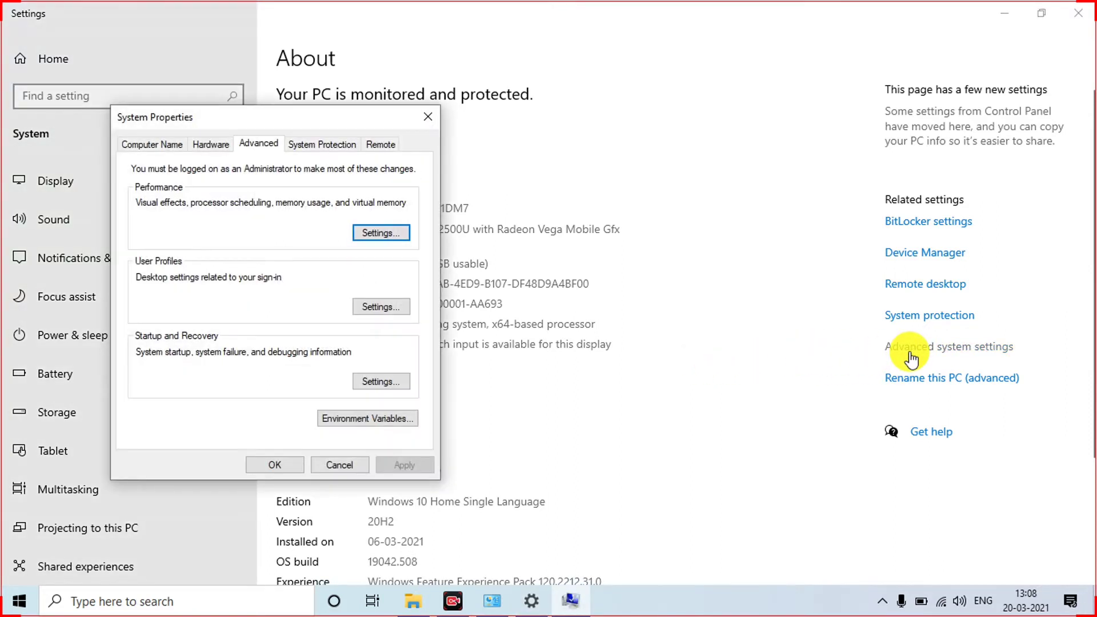
pyautogui.click(366, 426)
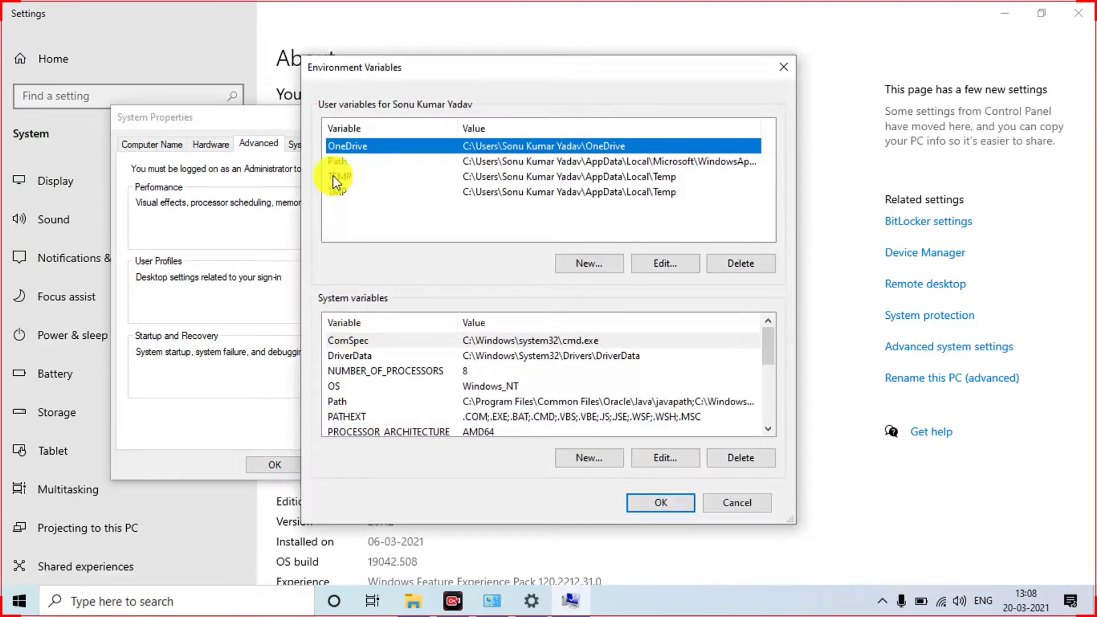
# Add the copied path C:\Program Files\Java\jdk-15.0.2\bin to the user Path variable, confirm the changes and close the settings windows.
pyautogui.click(338, 162)
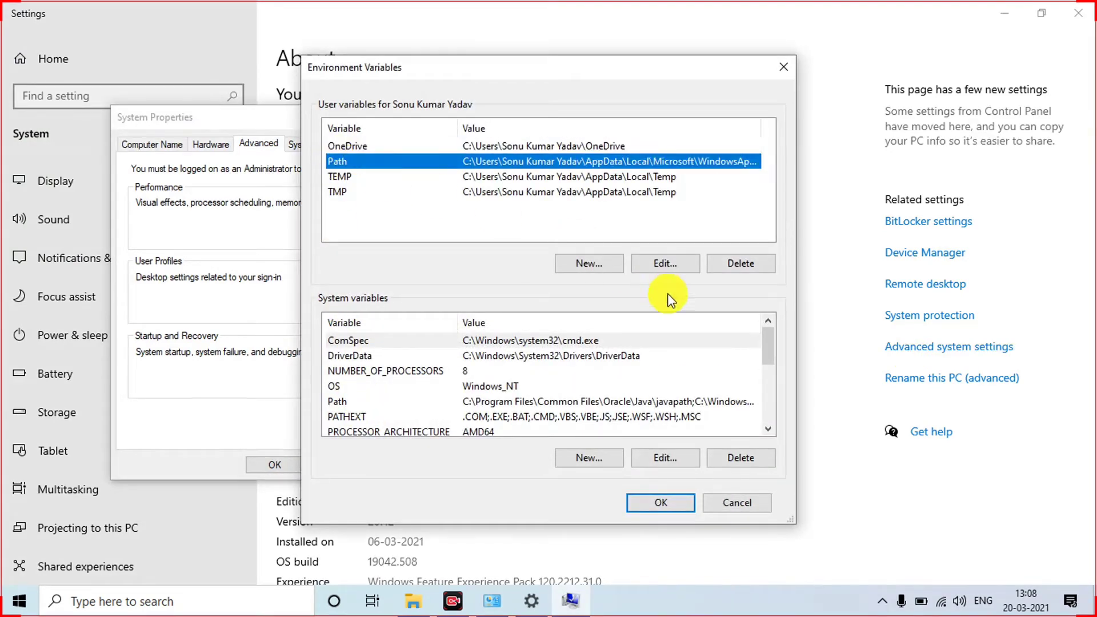
pyautogui.click(669, 263)
pyautogui.click(712, 140)
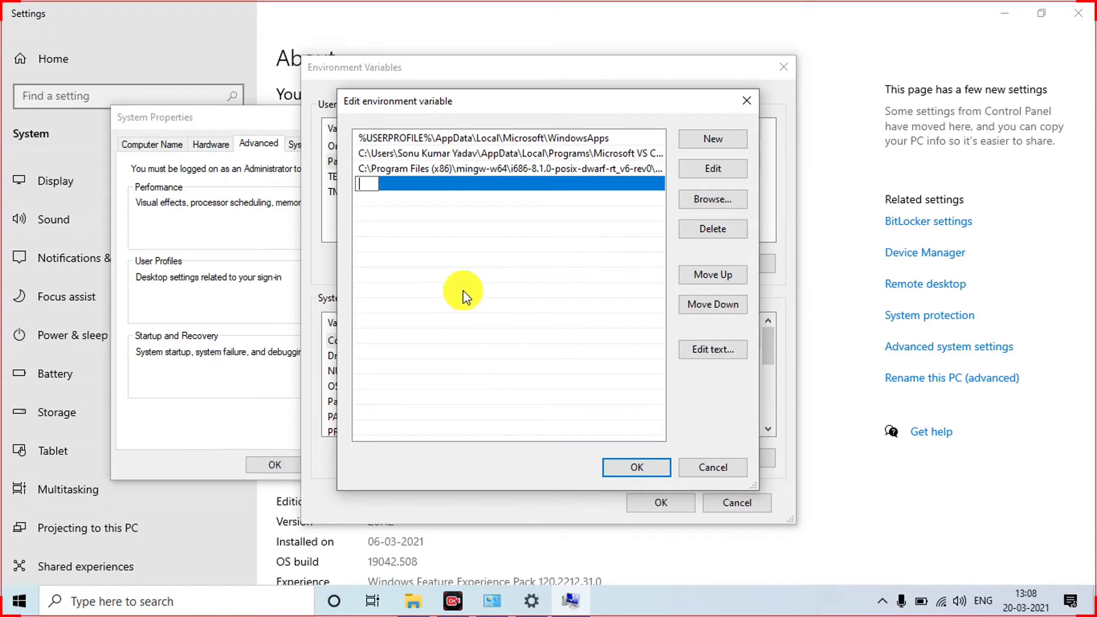
pyautogui.hotkey('ctrl', 'v')
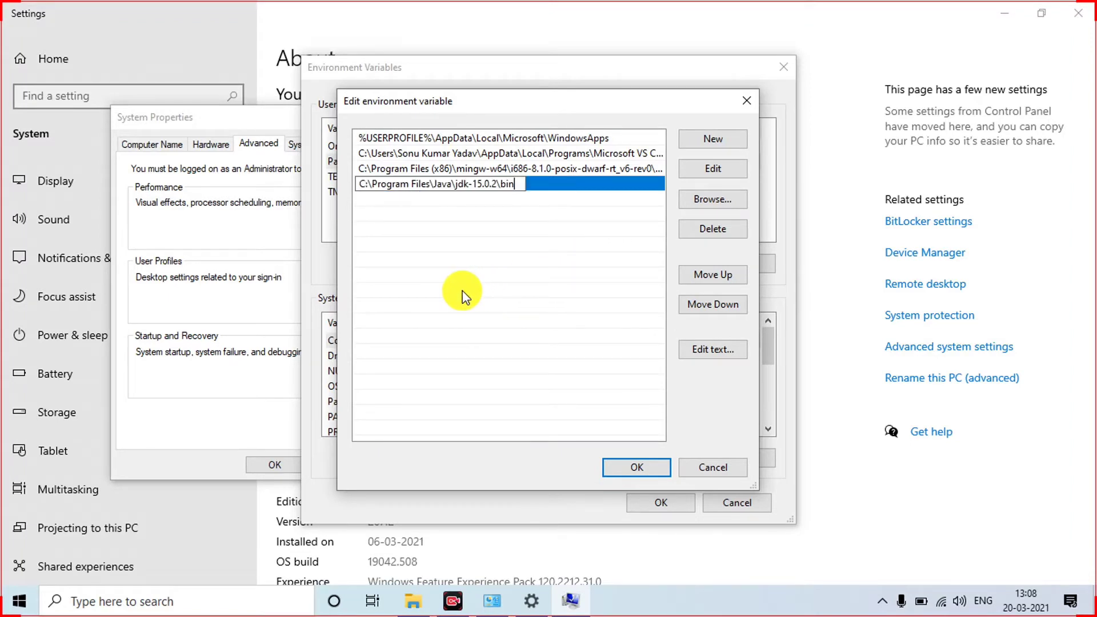
pyautogui.click(633, 468)
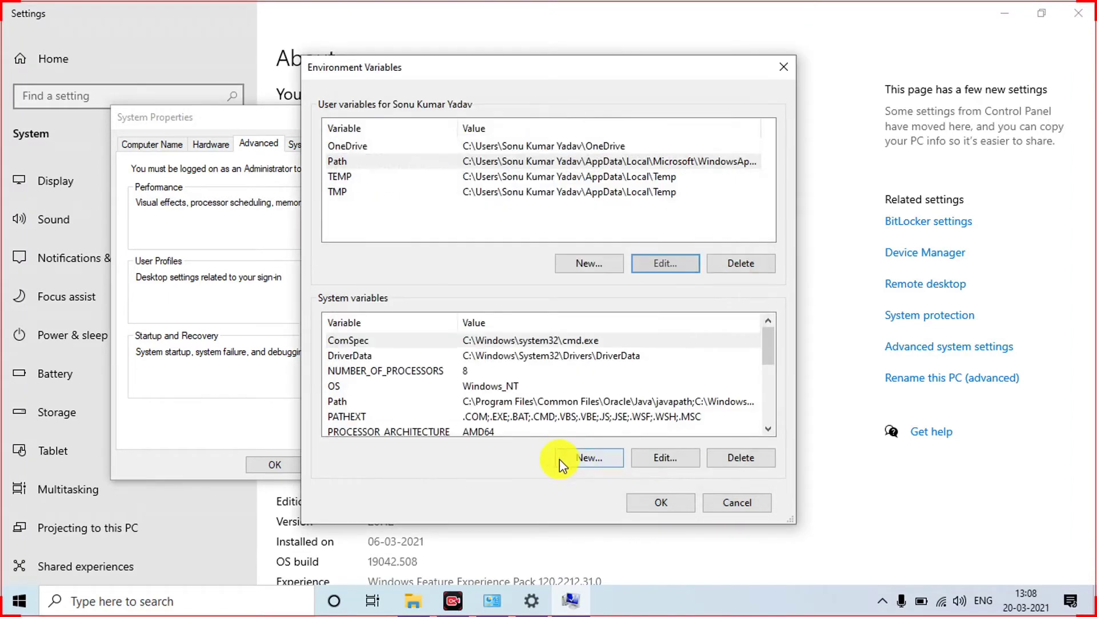
pyautogui.click(663, 505)
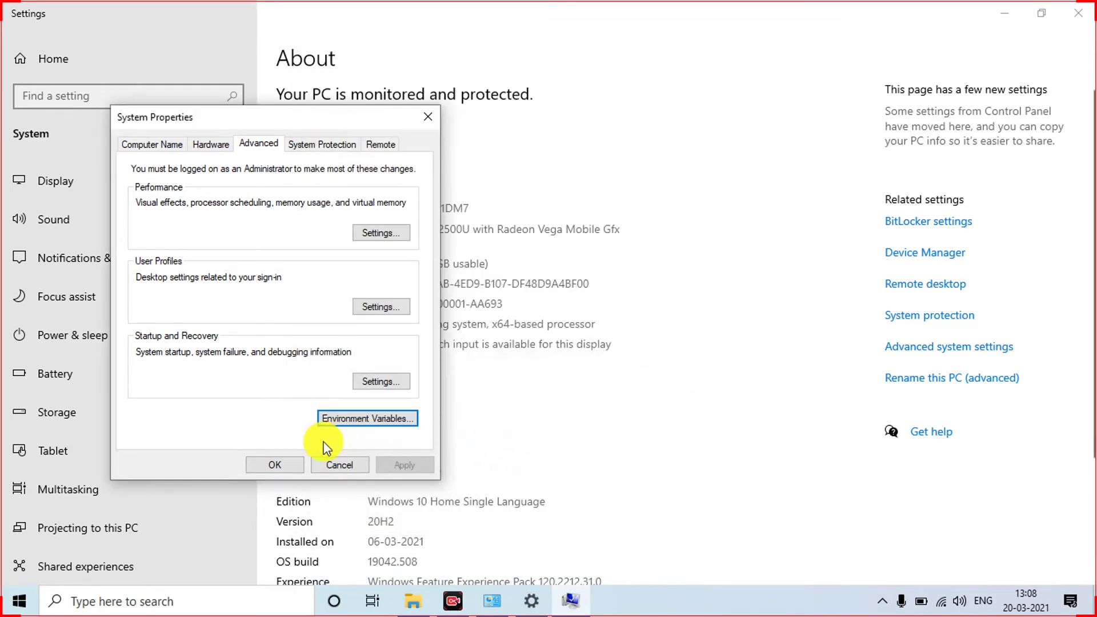
pyautogui.click(275, 465)
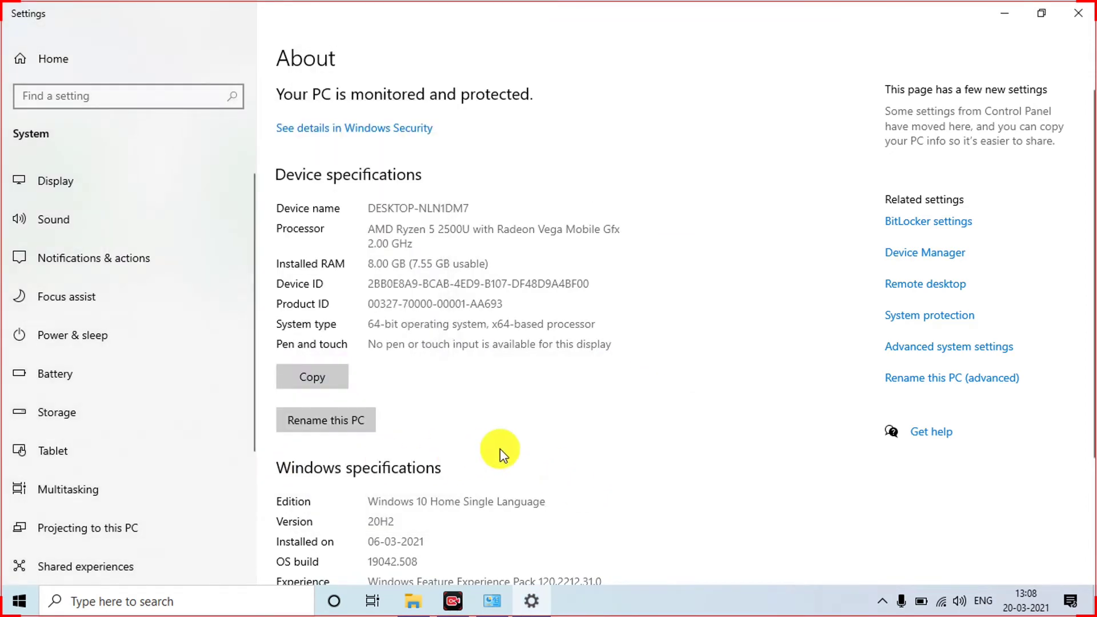
pyautogui.click(1076, 24)
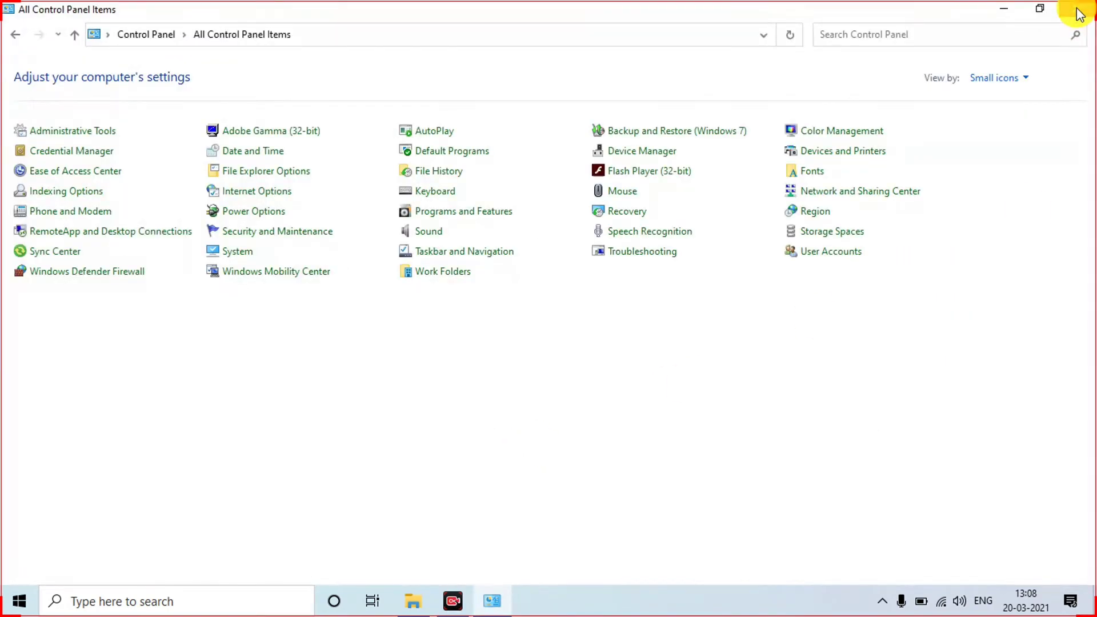
pyautogui.click(1076, 9)
# Switch to File Explorer and open Local Disk (E:).
pyautogui.click(414, 600)
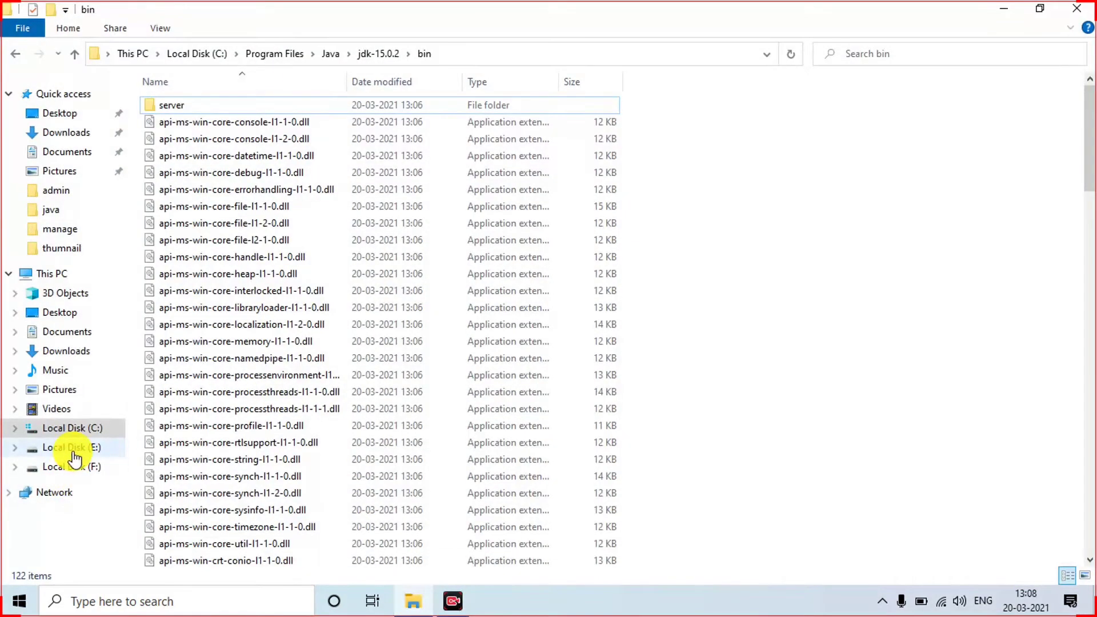
pyautogui.click(72, 451)
pyautogui.click(184, 414)
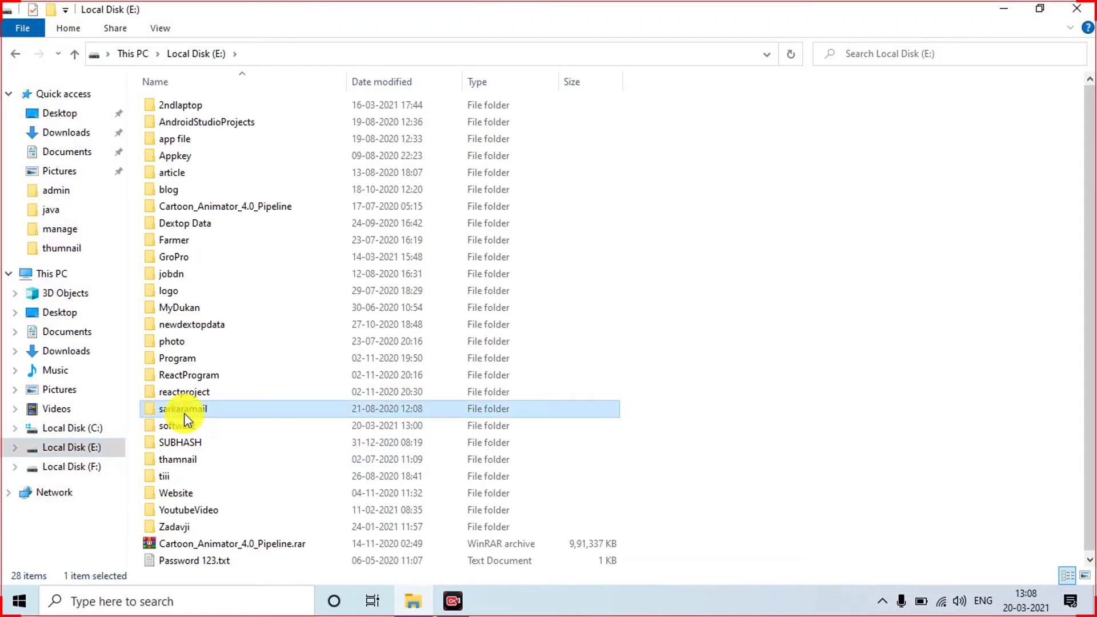
pyautogui.doubleClick(184, 413)
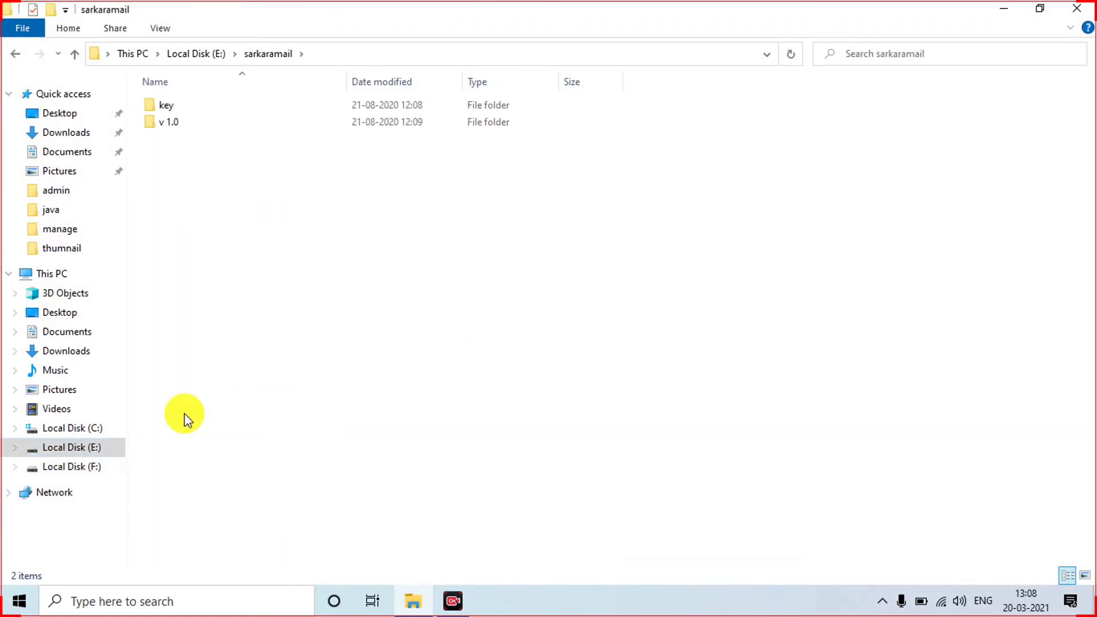
pyautogui.click(21, 56)
# Run the ideaIC-2020.3.2.exe installer from the software folder and close File Explorer.
pyautogui.click(210, 429)
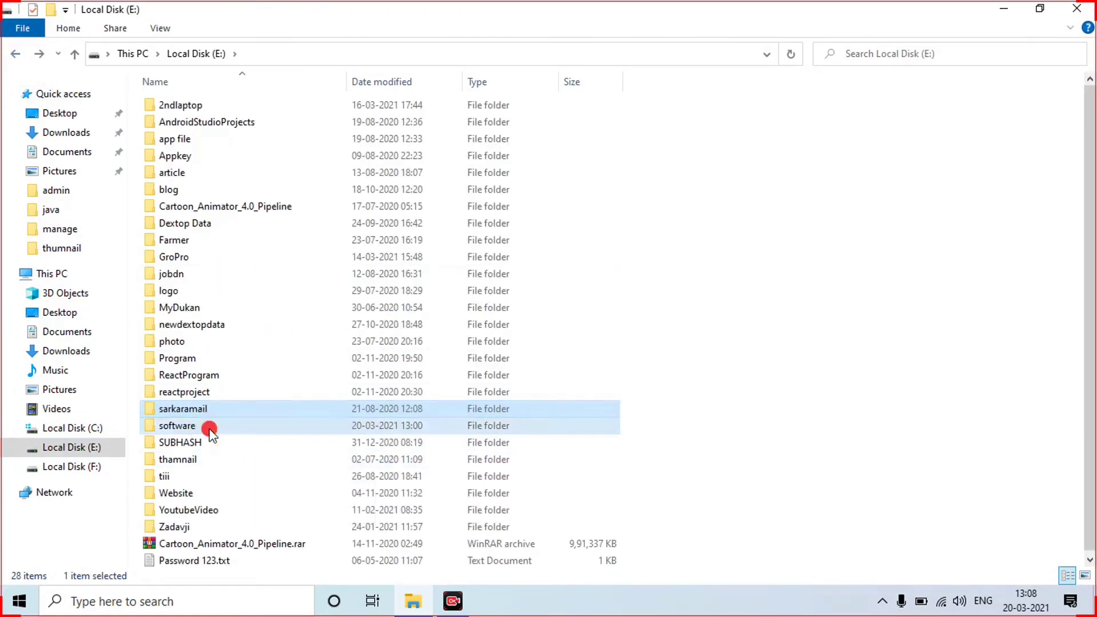
pyautogui.doubleClick(211, 429)
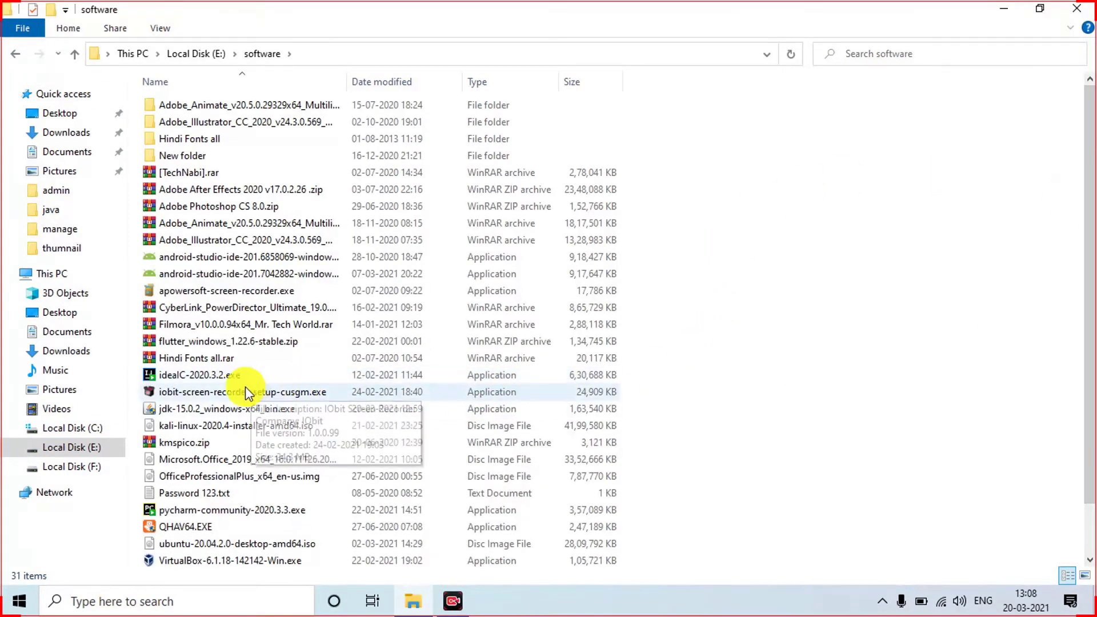
pyautogui.click(179, 375)
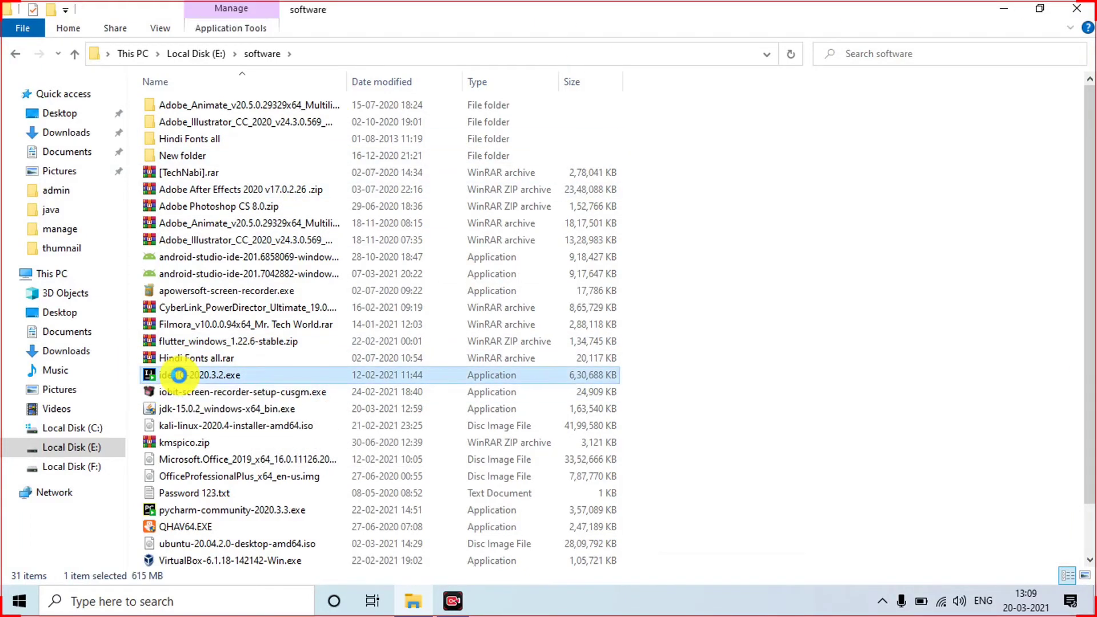
pyautogui.rightClick(179, 375)
pyautogui.click(74, 215)
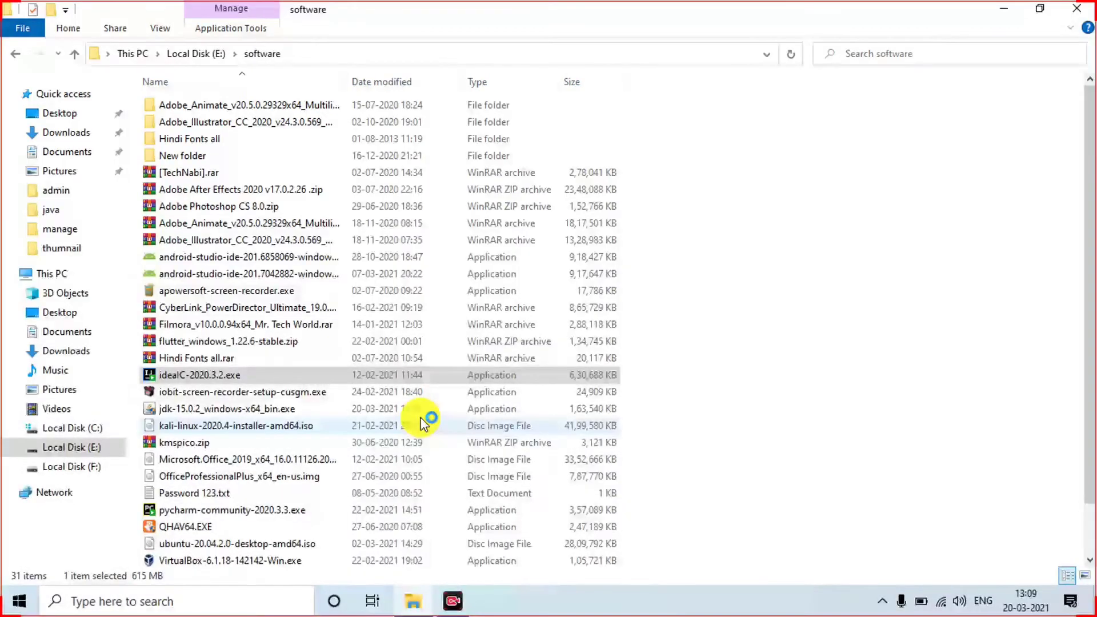
pyautogui.click(1077, 8)
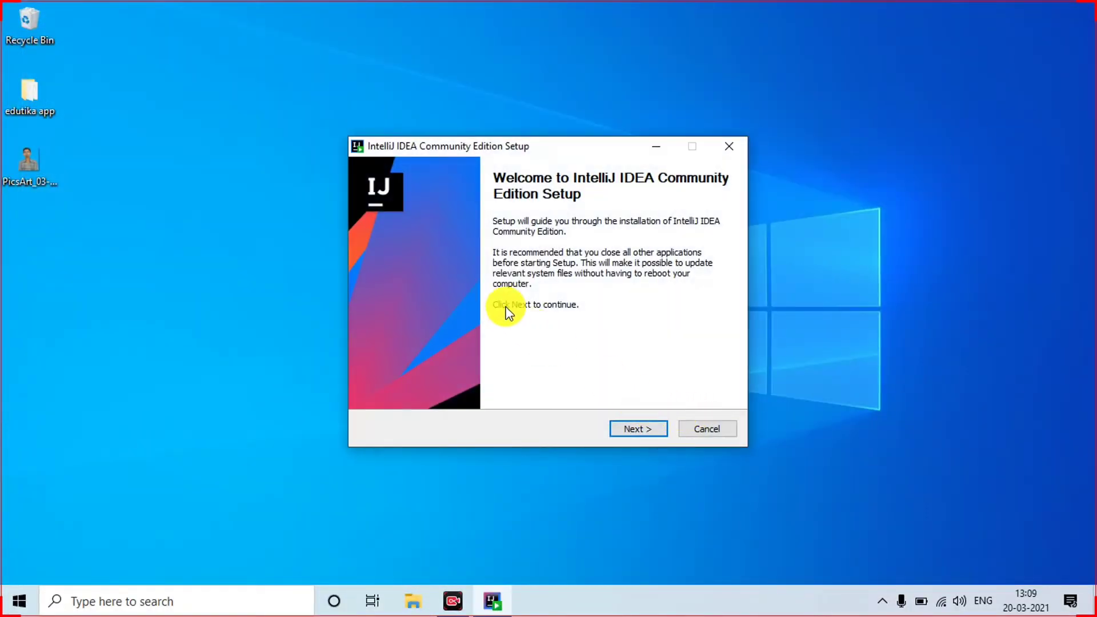
# Install IntelliJ IDEA Community Edition in the default location with a 64-bit launcher desktop shortcut, and run it on finishing setup.
pyautogui.click(641, 433)
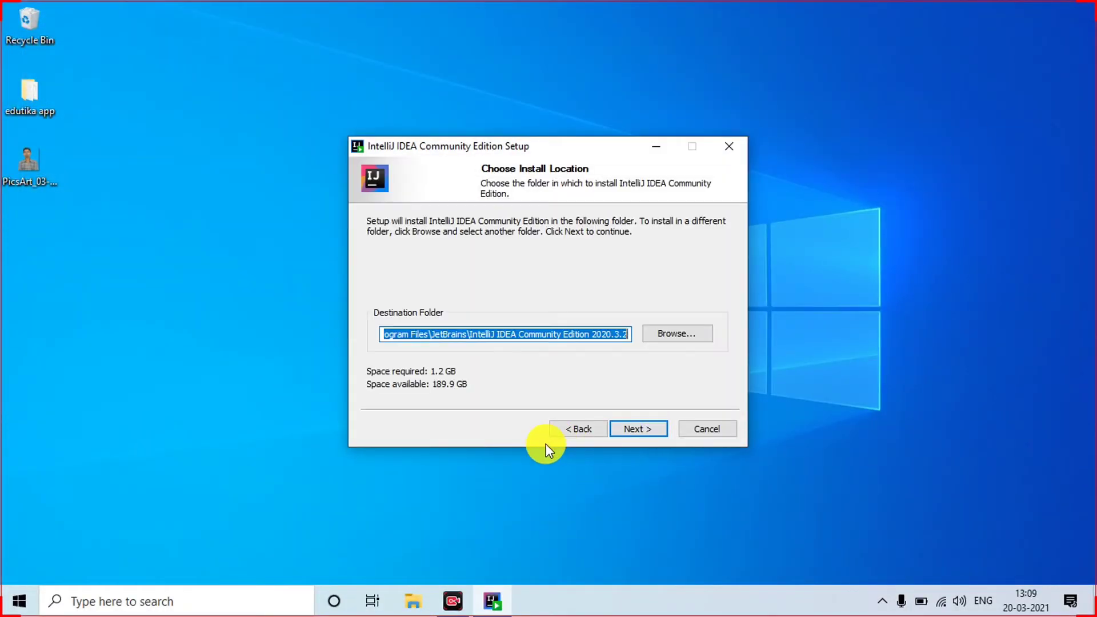
pyautogui.click(652, 430)
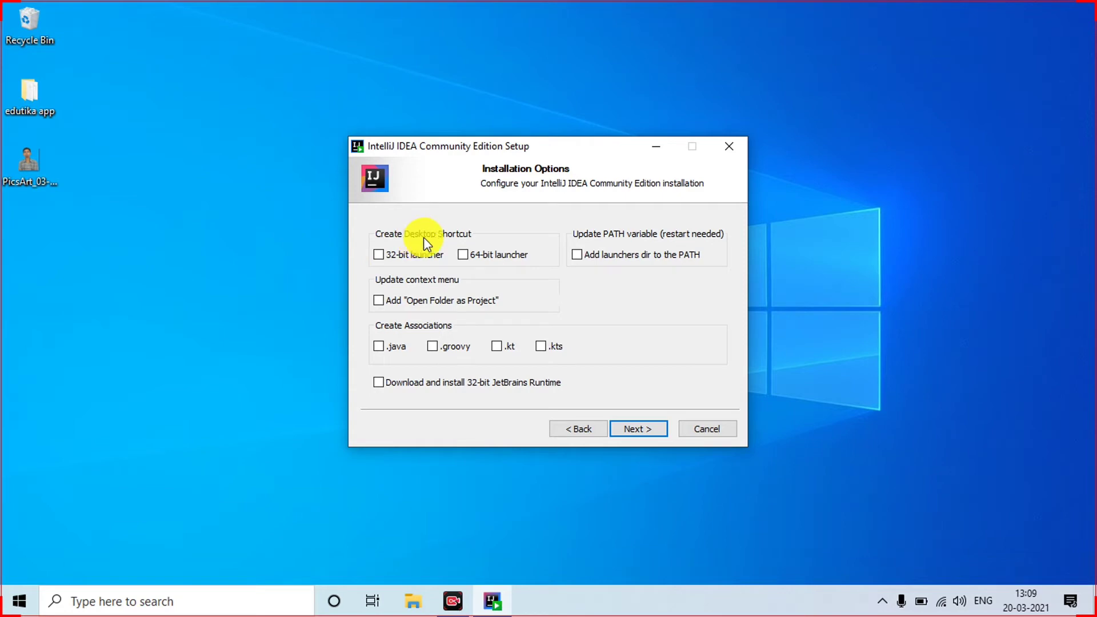
pyautogui.click(466, 260)
pyautogui.click(633, 429)
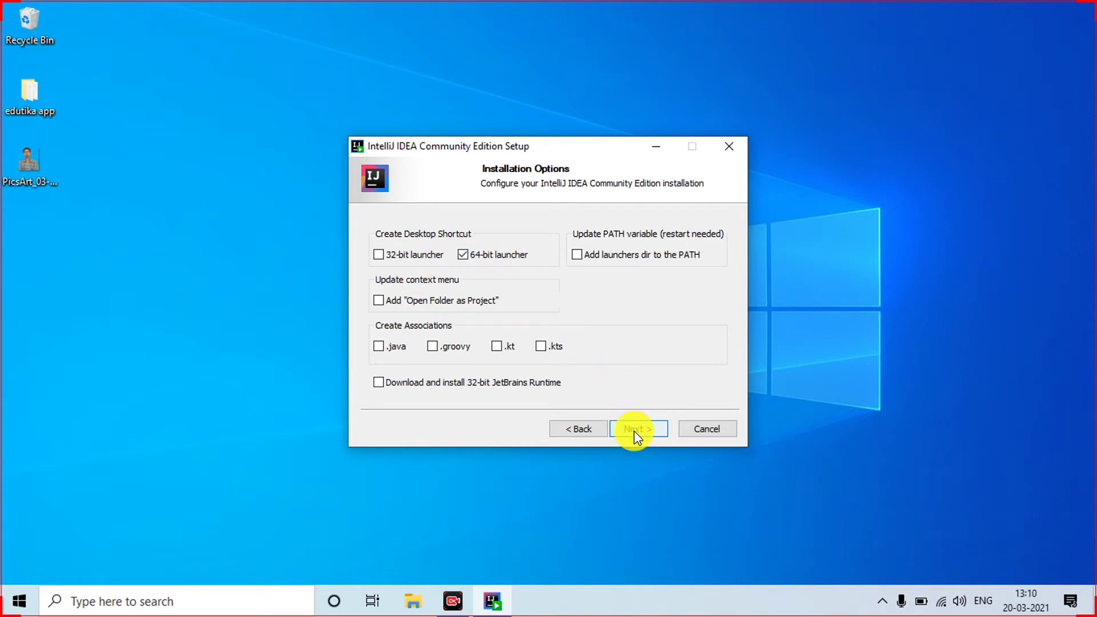
pyautogui.click(634, 430)
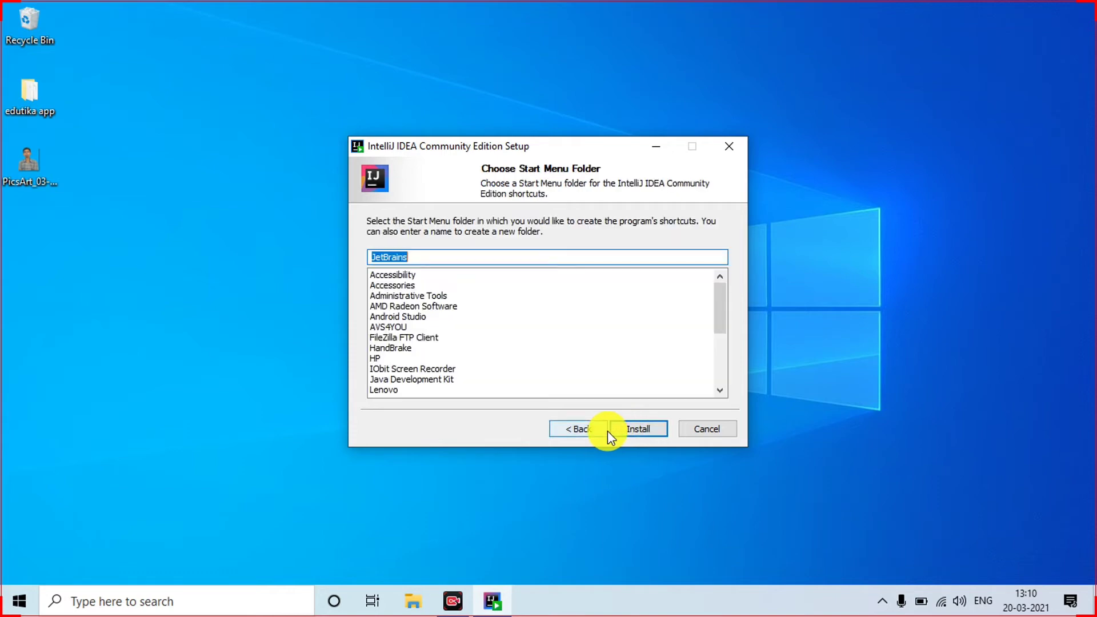
pyautogui.click(631, 430)
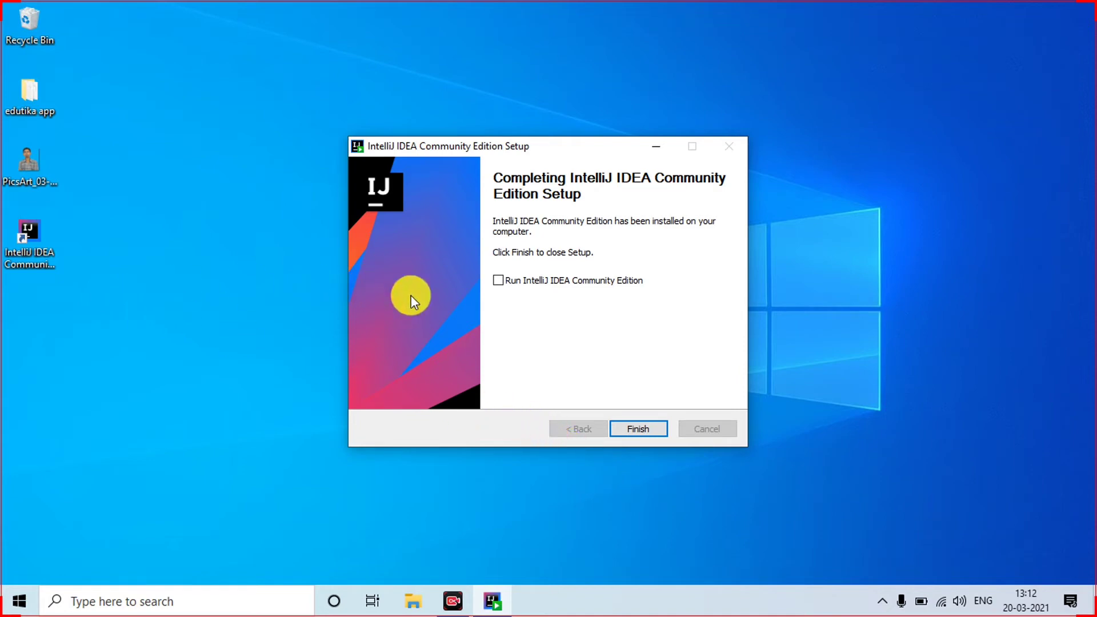
pyautogui.click(508, 283)
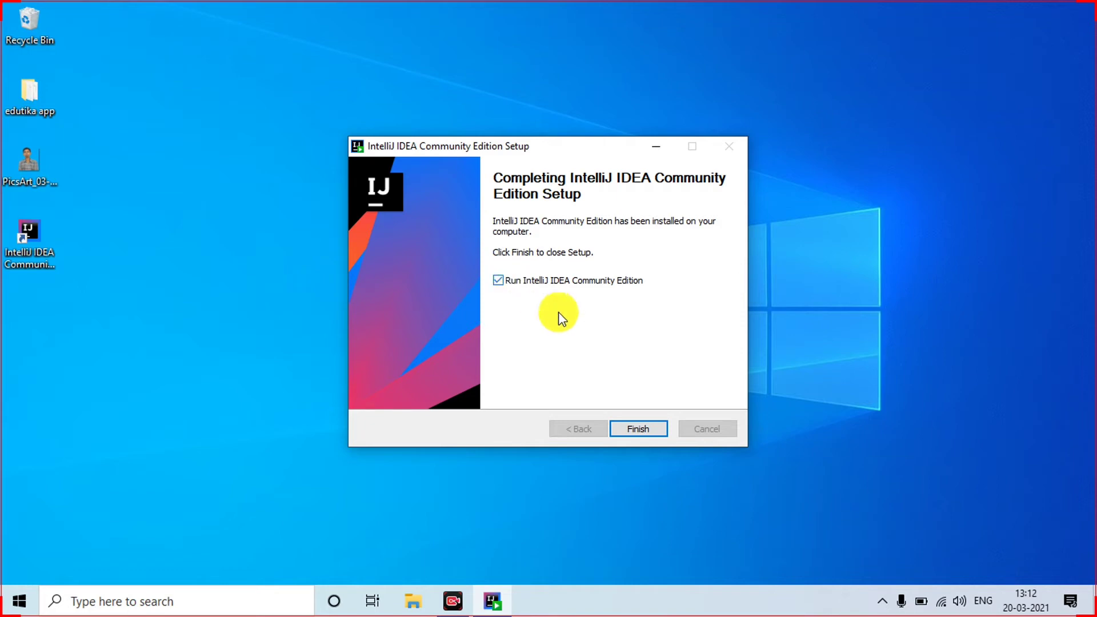
pyautogui.click(639, 434)
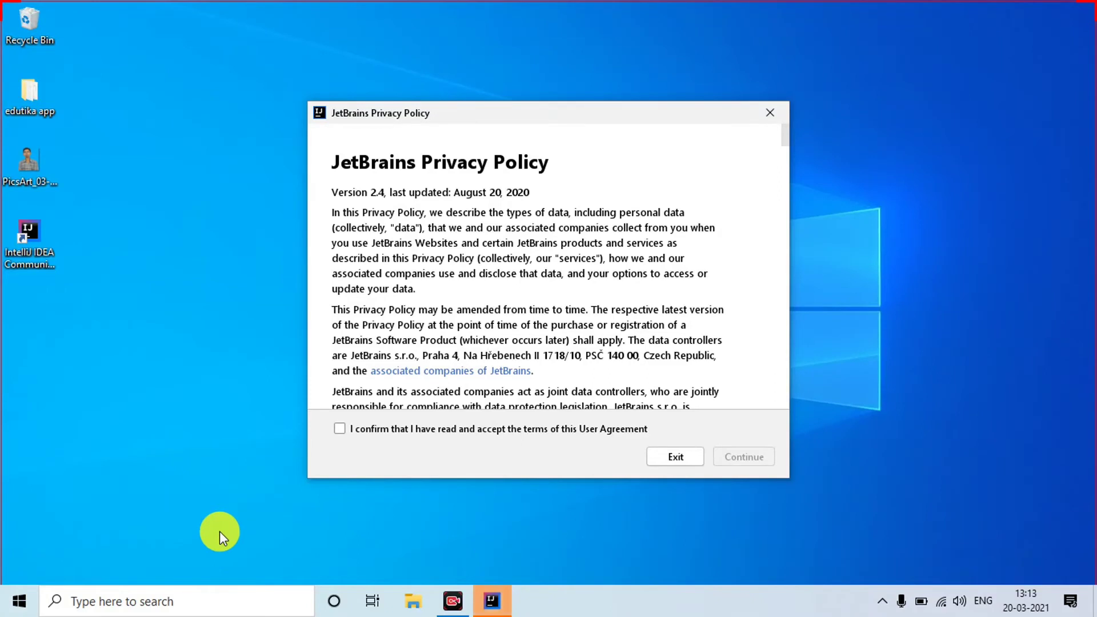
# Accept the terms of the JetBrains User Agreement and decline to send anonymous statistics.
pyautogui.click(348, 429)
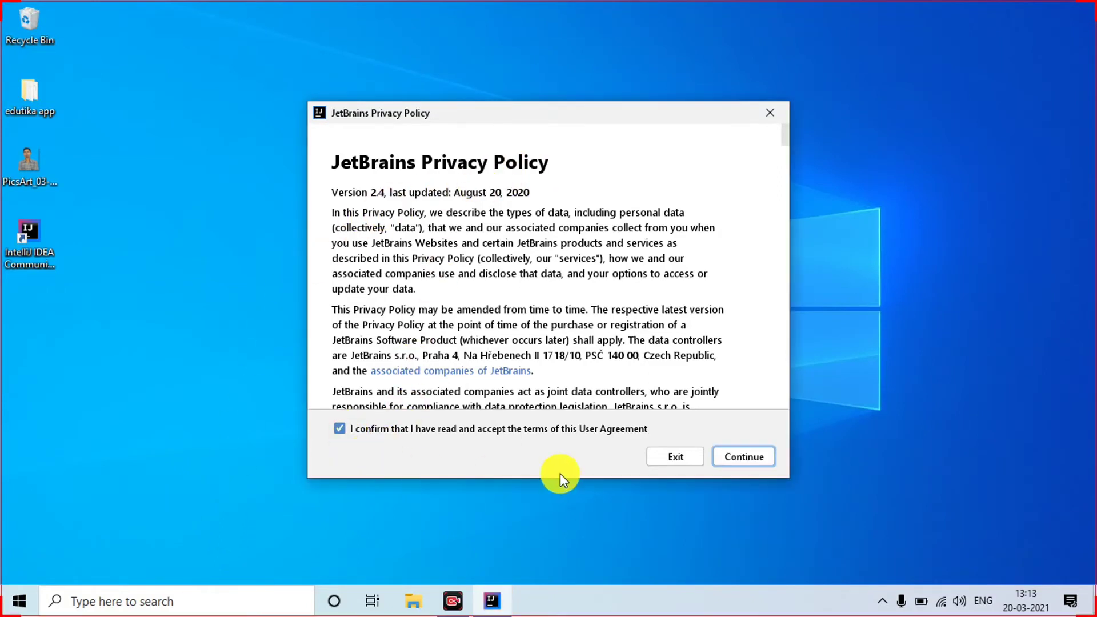
pyautogui.click(752, 457)
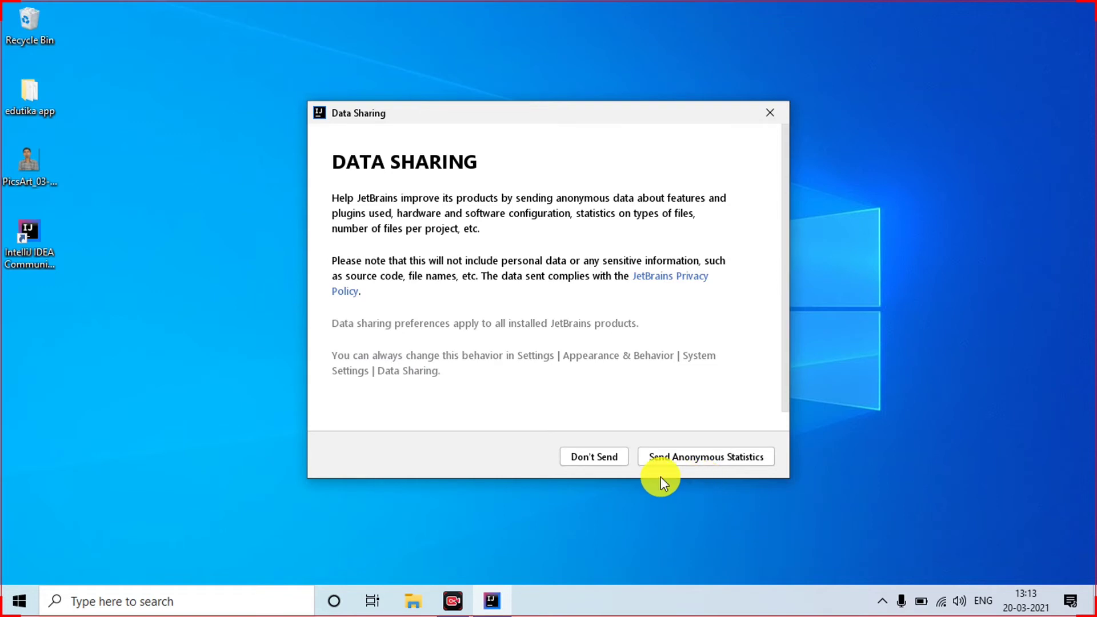
pyautogui.click(598, 460)
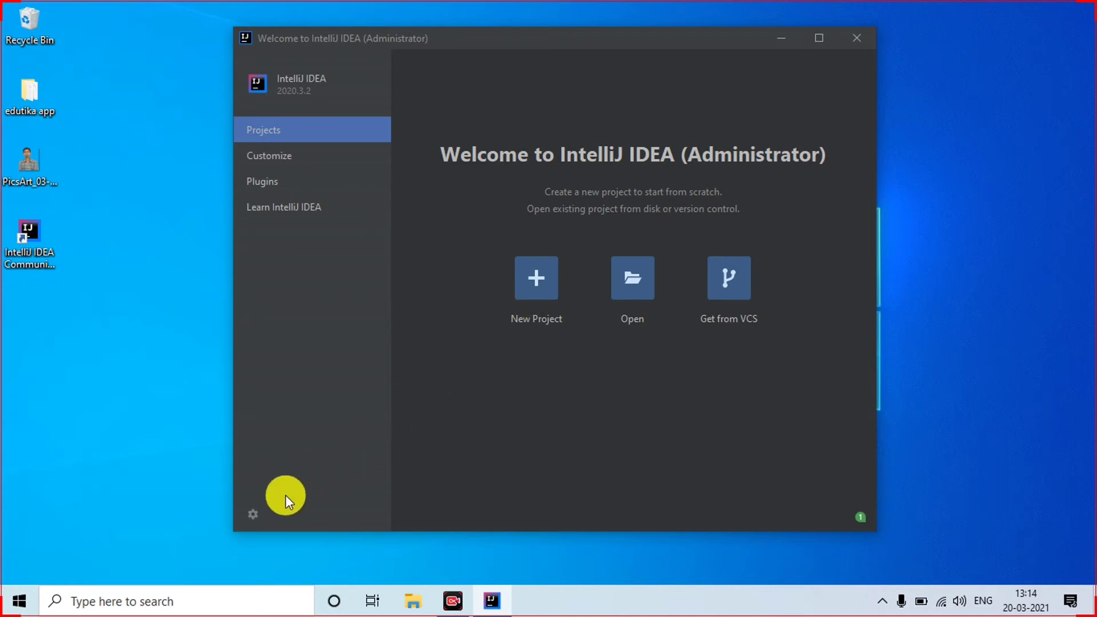
pyautogui.click(249, 521)
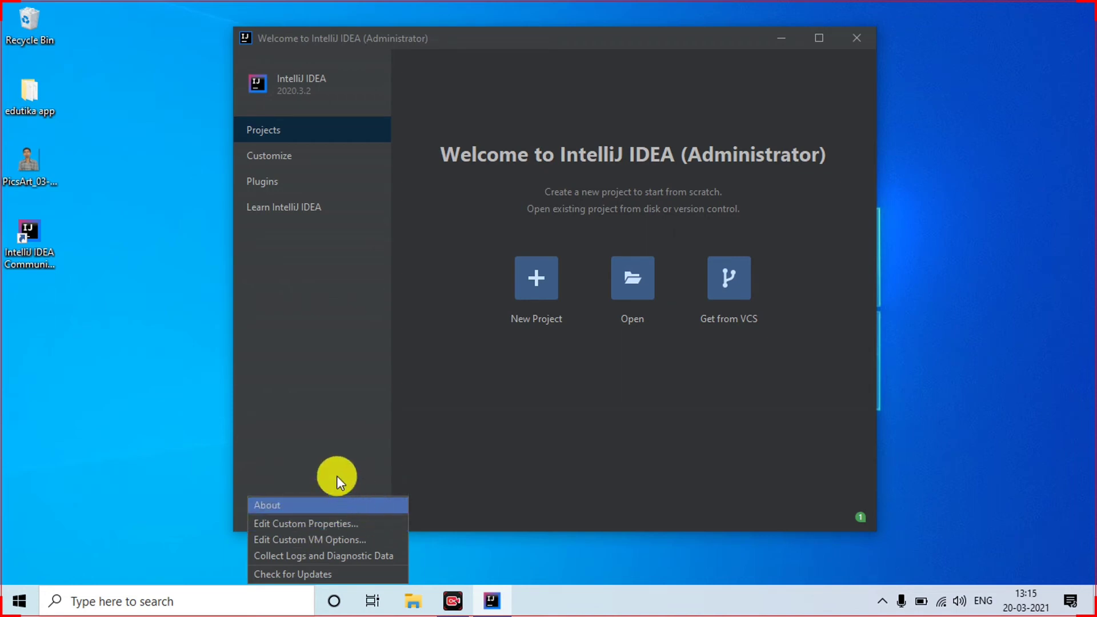
pyautogui.click(334, 450)
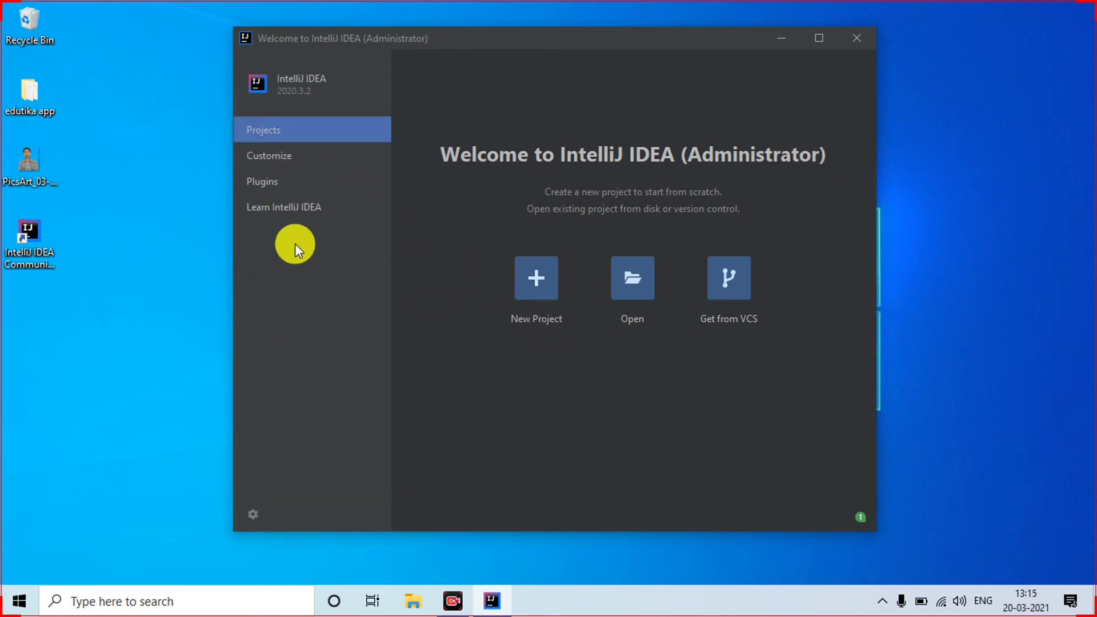
# Start a new Java project with SDK 15 based on the Command Line App template and continue to the project name settings.
pyautogui.click(538, 281)
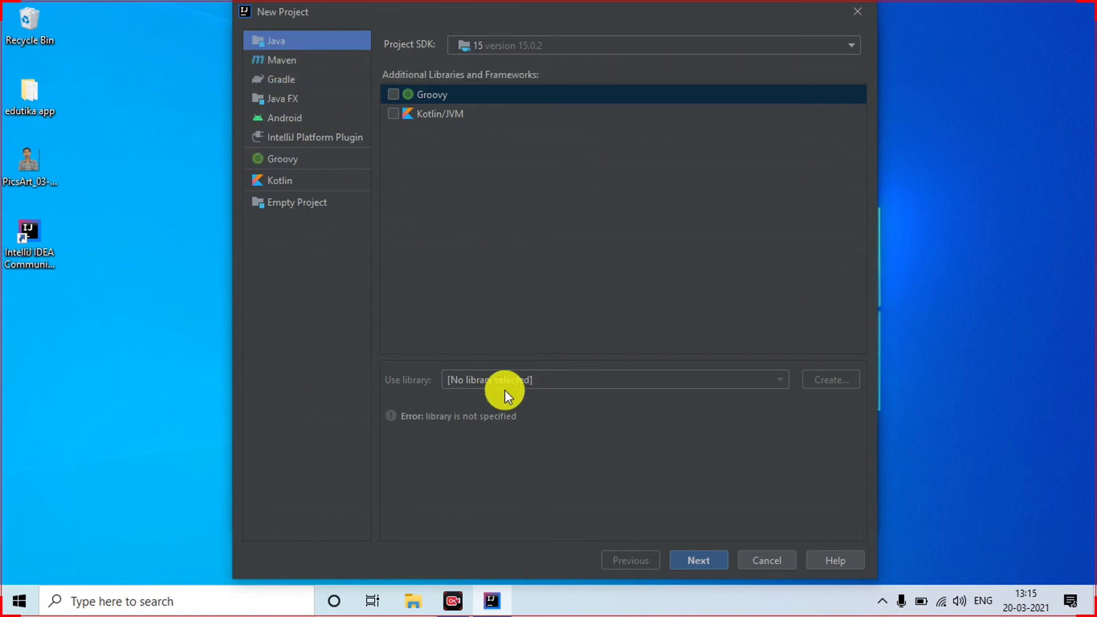
pyautogui.click(701, 555)
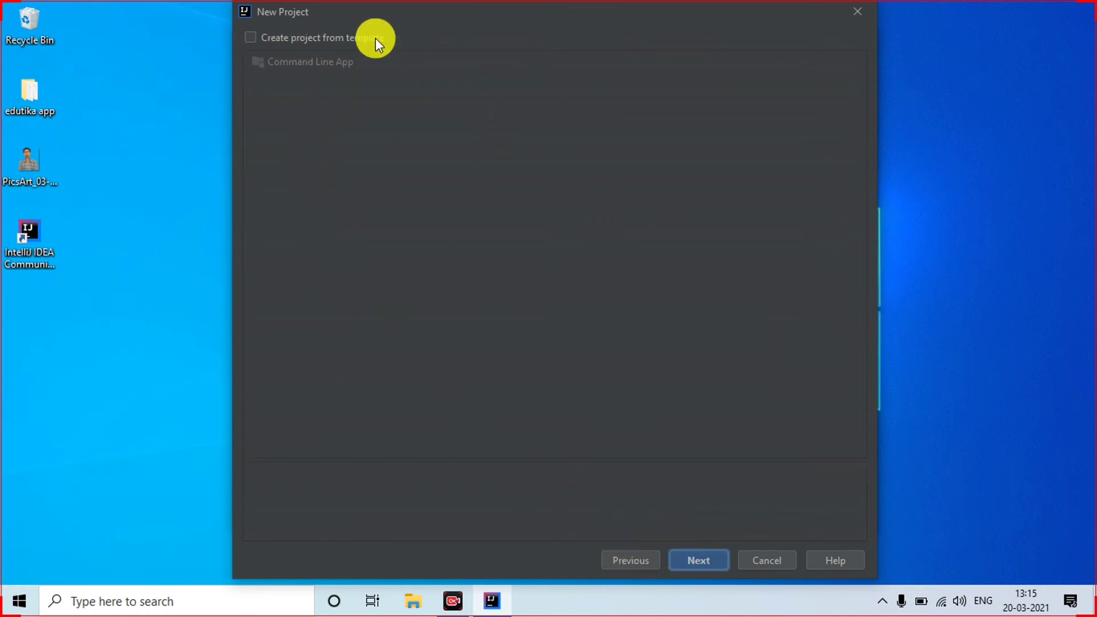
pyautogui.click(252, 37)
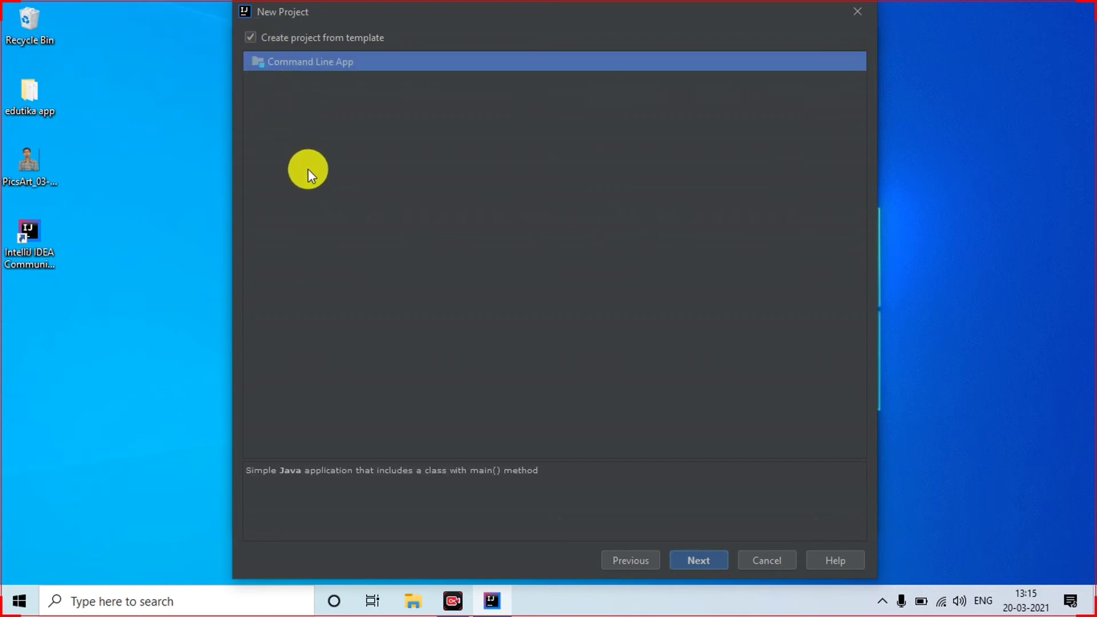
pyautogui.click(701, 561)
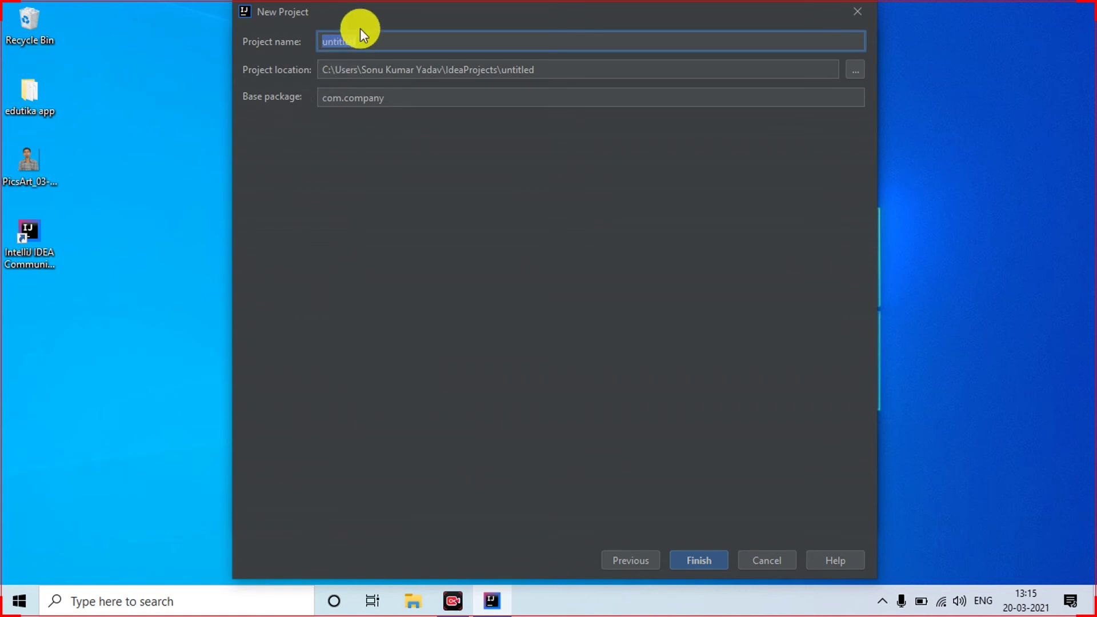
# Name the new project First, set its base package to com.edutika, and create it.
pyautogui.write('First')
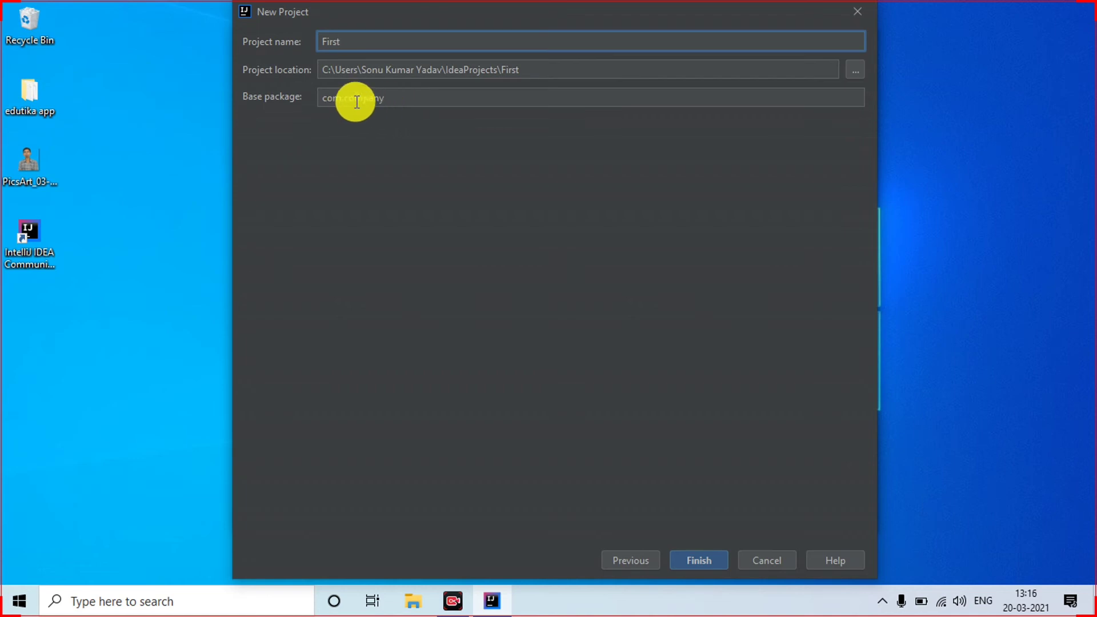
pyautogui.click(393, 103)
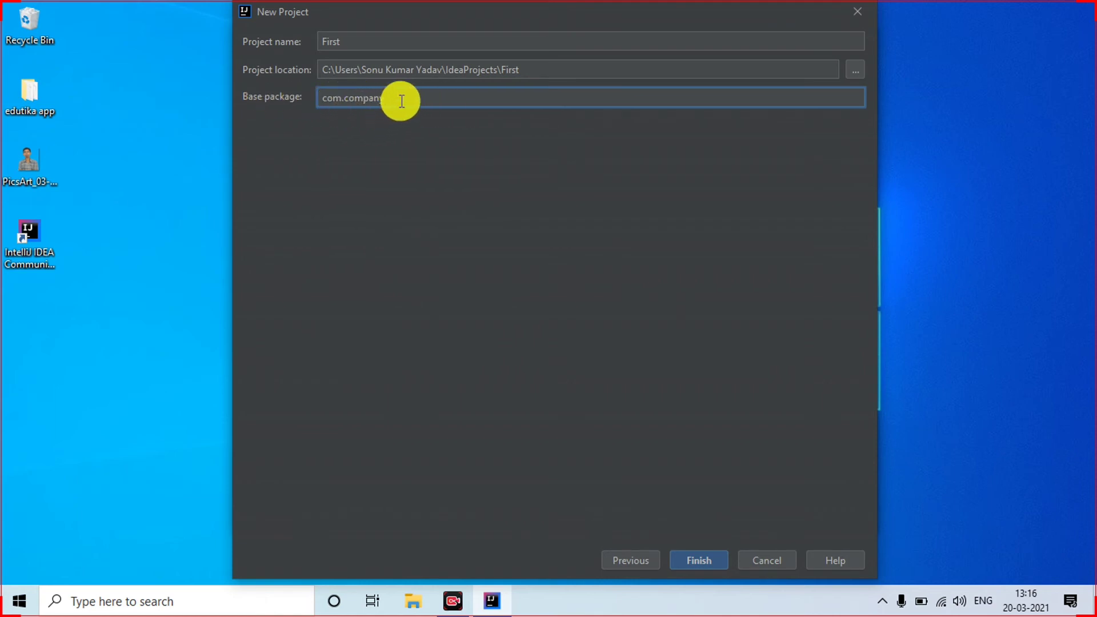
pyautogui.press('BackSpace')
pyautogui.press('BackSpace')
pyautogui.press('BackSpace')
pyautogui.press('BackSpace')
pyautogui.press('BackSpace')
pyautogui.press('BackSpace')
pyautogui.press('BackSpace')
pyautogui.write('edutika')
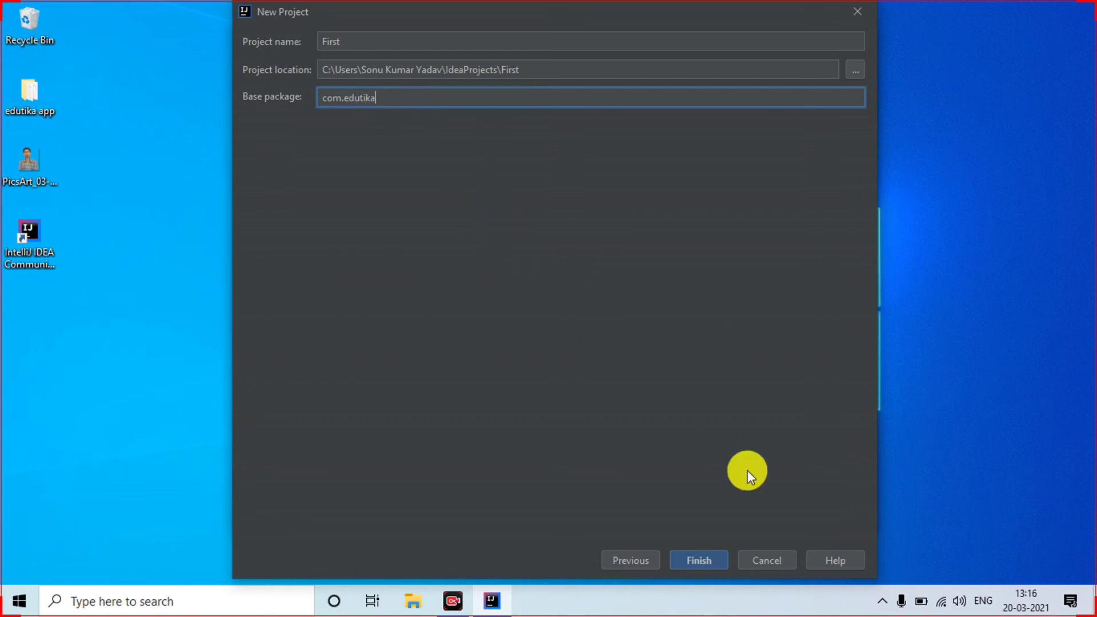
pyautogui.click(704, 560)
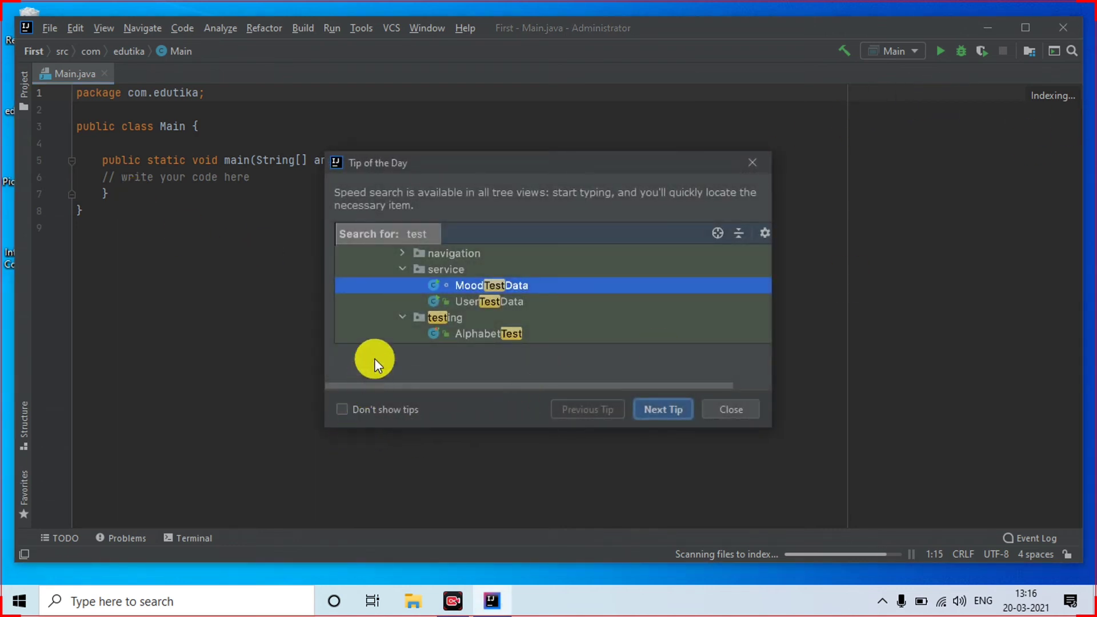
# Disable and close the Tip of the Day, then maximize the project window and dismiss the Windows Defender notification.
pyautogui.click(352, 409)
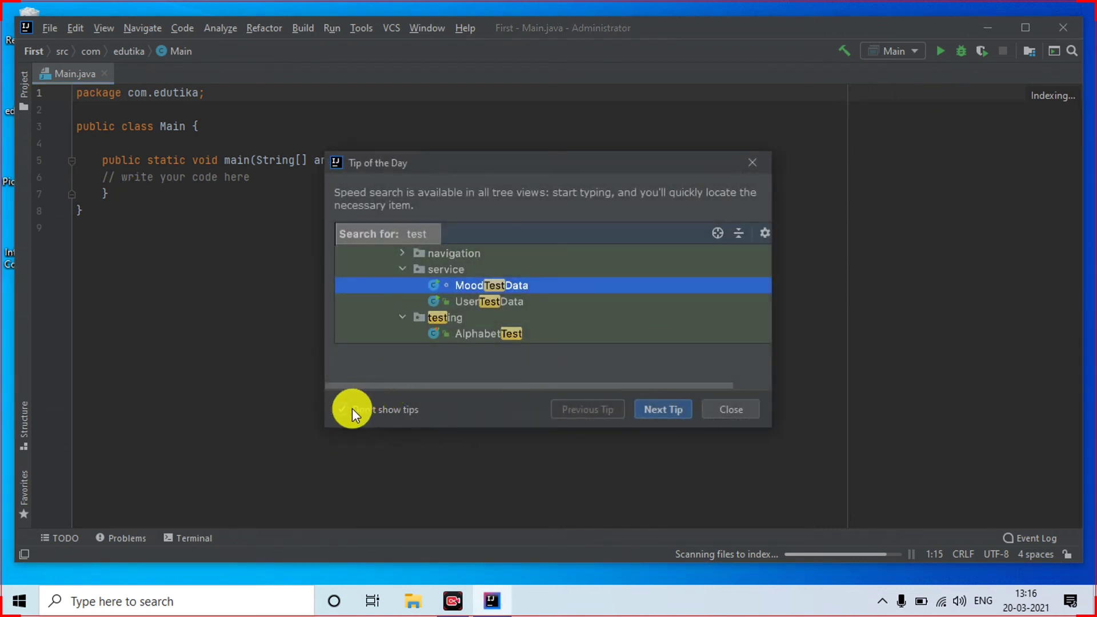
pyautogui.click(744, 411)
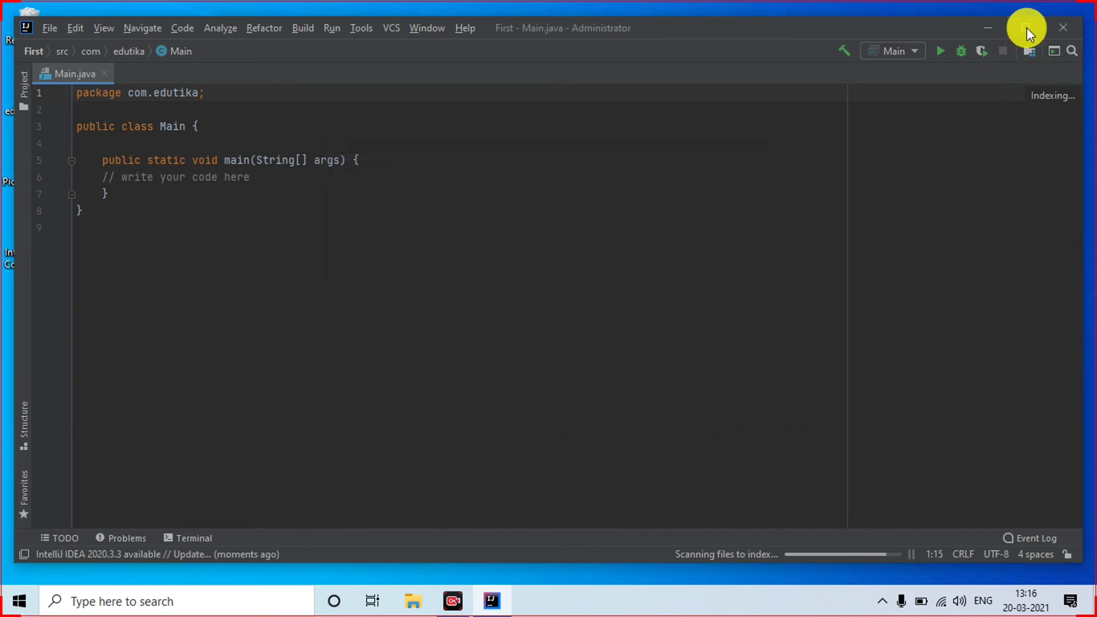
pyautogui.click(1027, 28)
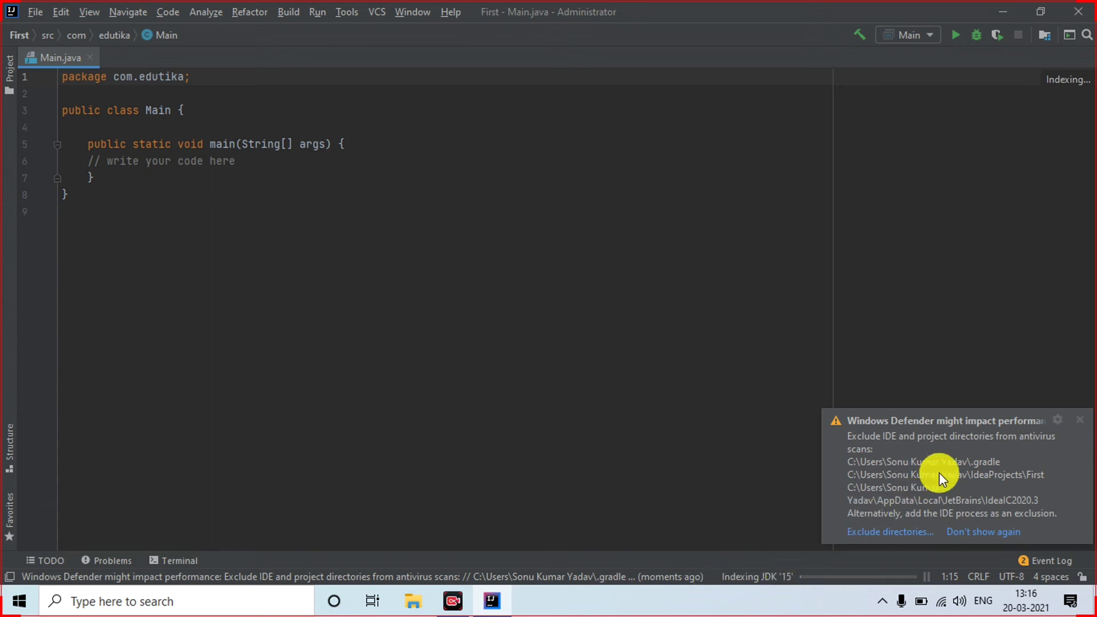
pyautogui.click(1079, 420)
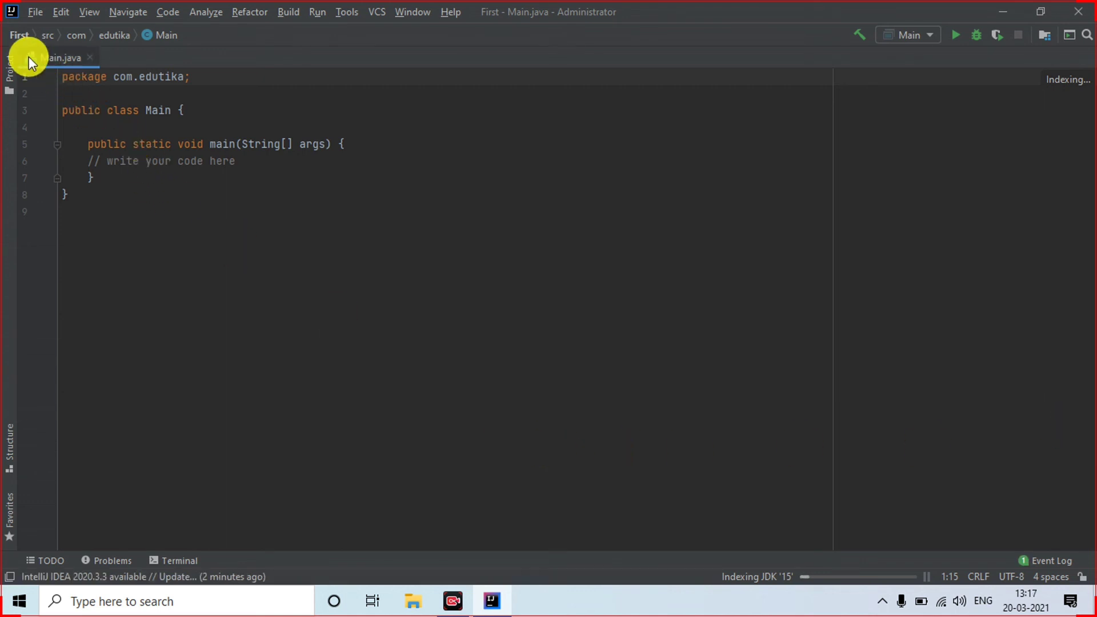
# Change the IDE's appearance theme to IntelliJ Light in the settings and apply it.
pyautogui.click(36, 14)
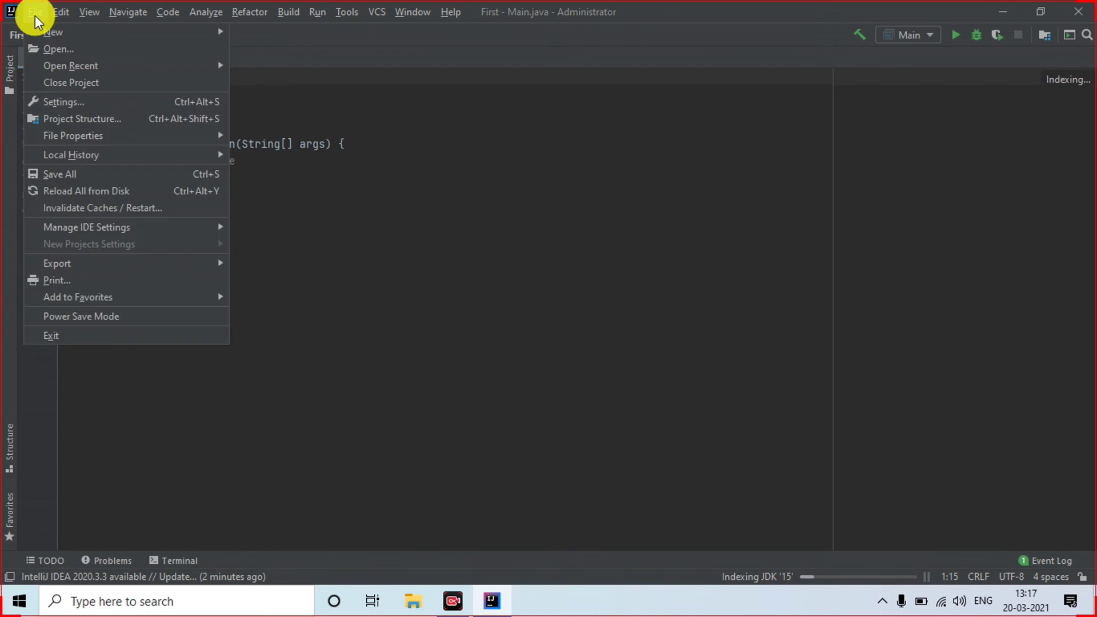
pyautogui.click(64, 97)
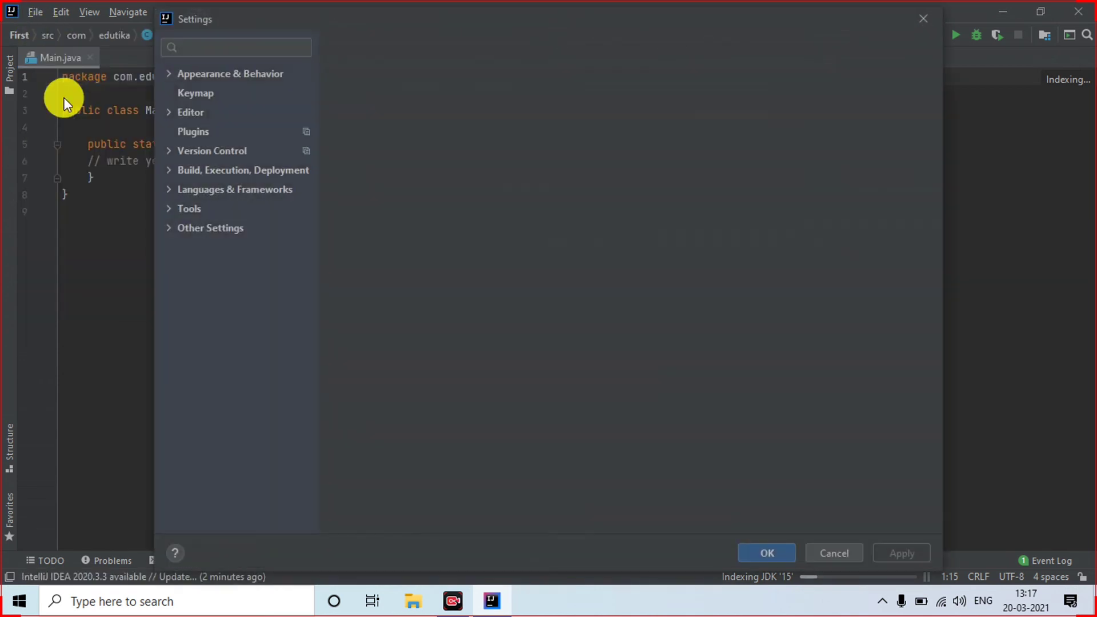
pyautogui.click(394, 103)
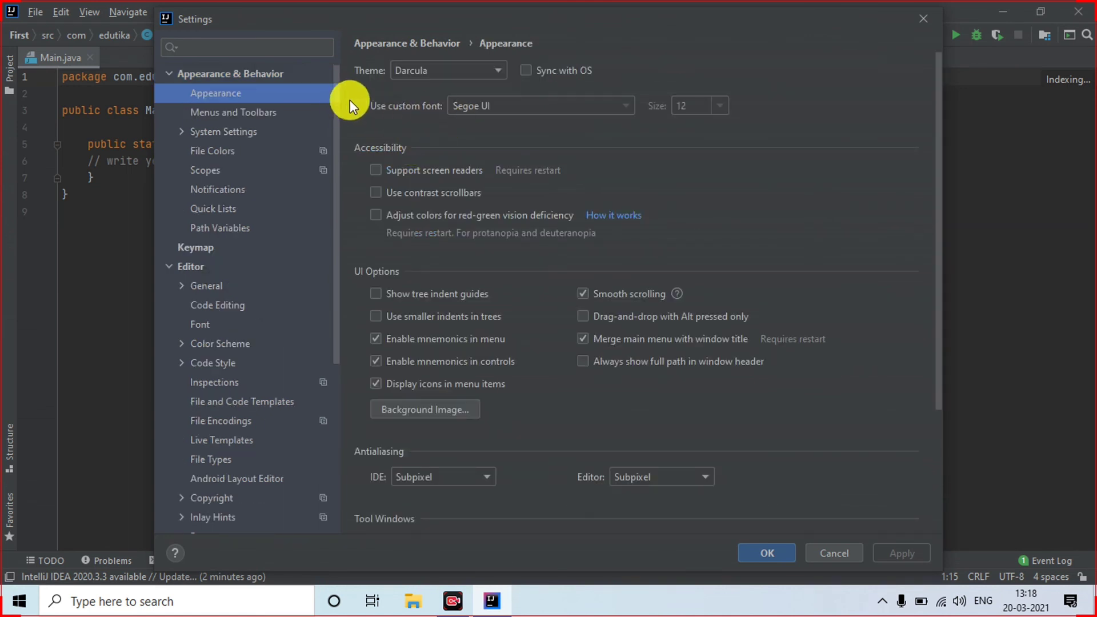
pyautogui.click(444, 71)
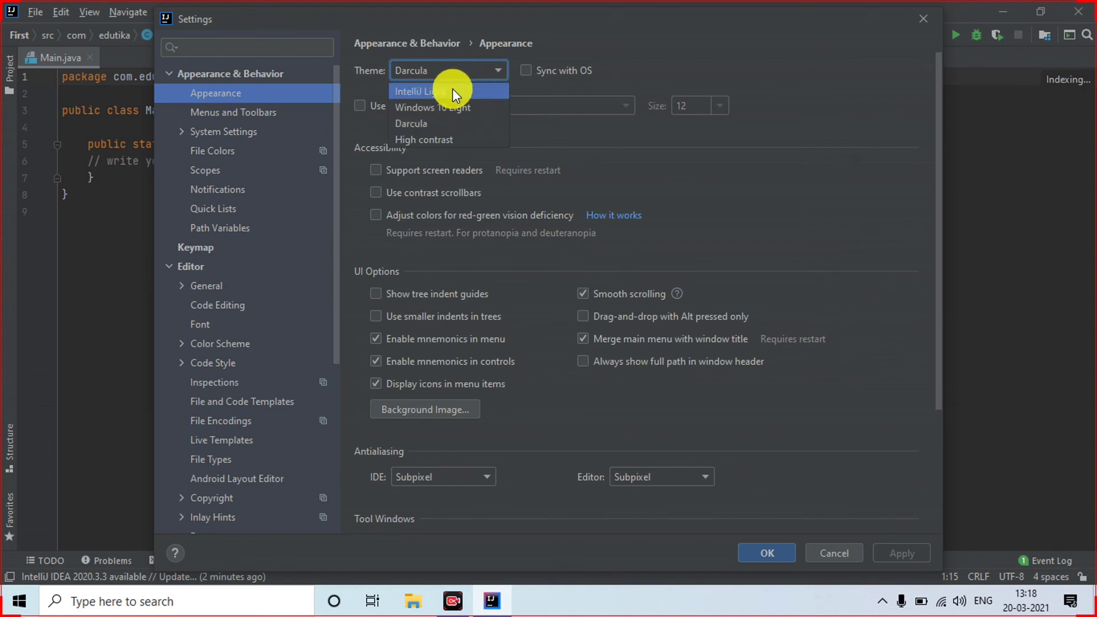
pyautogui.click(449, 92)
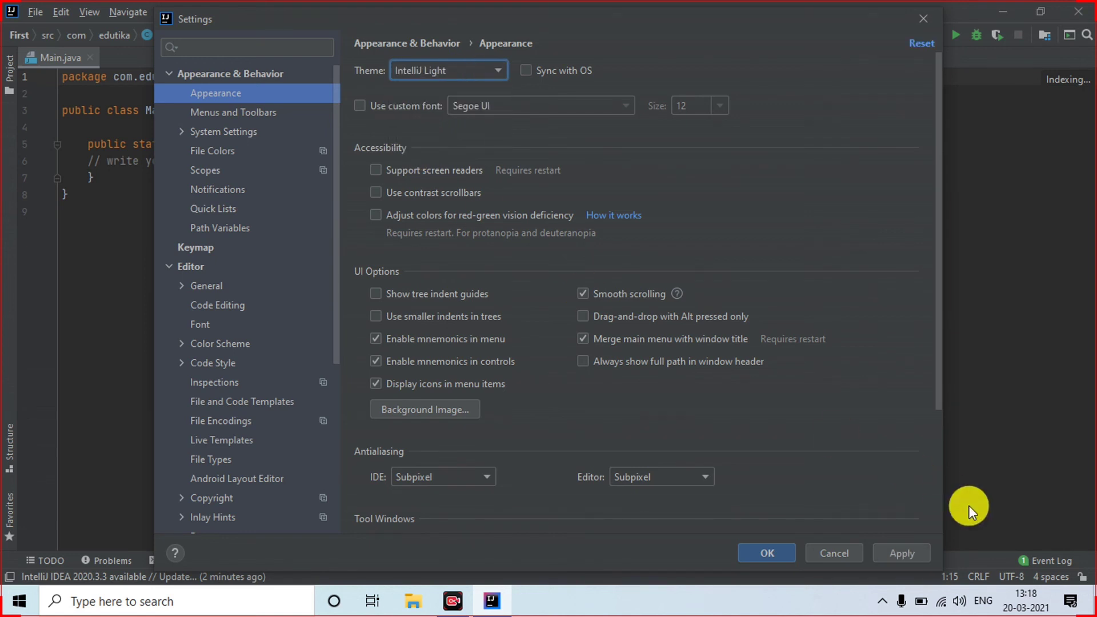
pyautogui.click(907, 547)
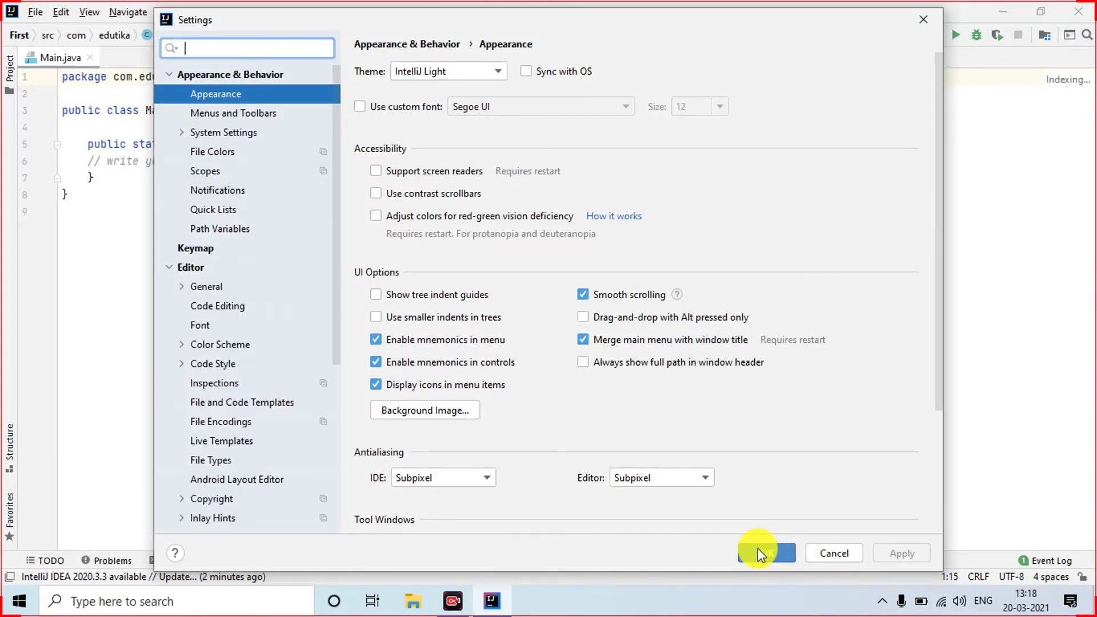
pyautogui.click(758, 547)
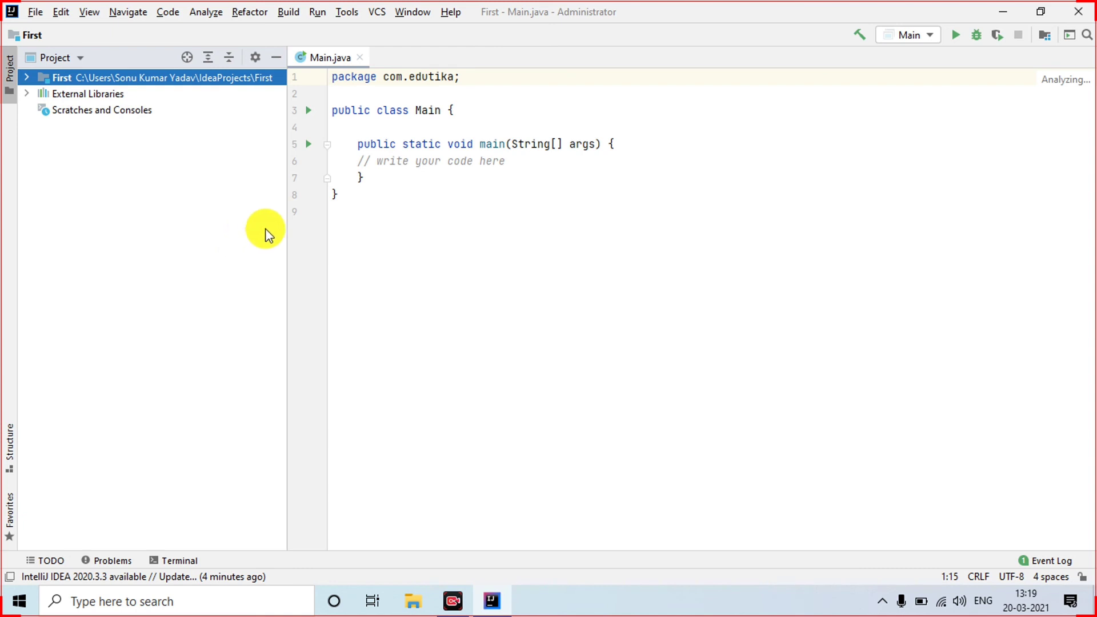
# Expand the First project folder in the project tree.
pyautogui.click(28, 80)
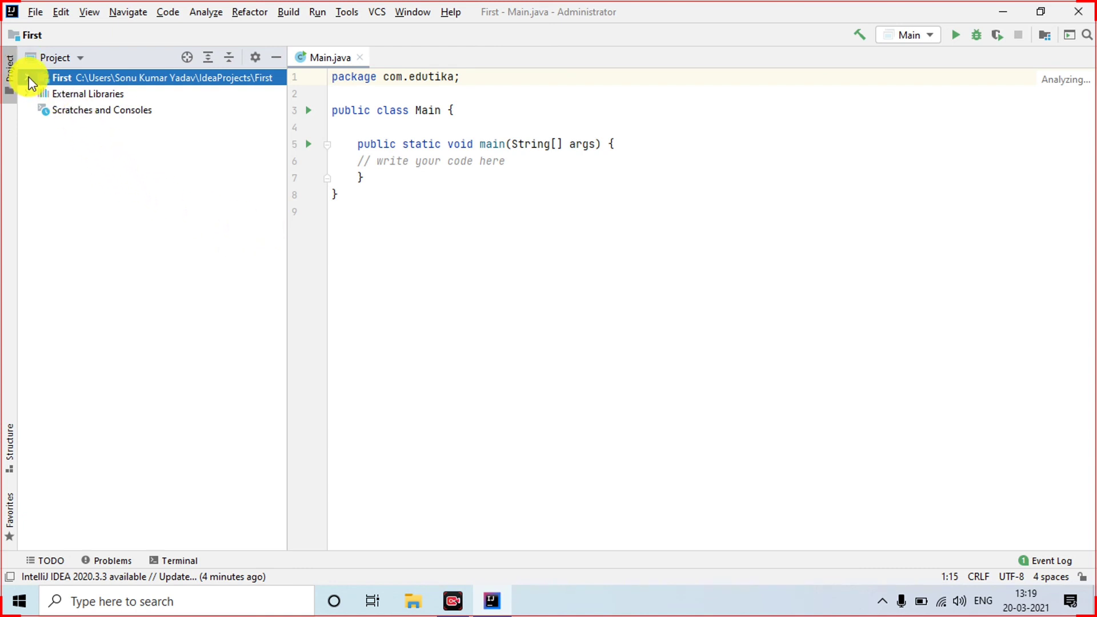